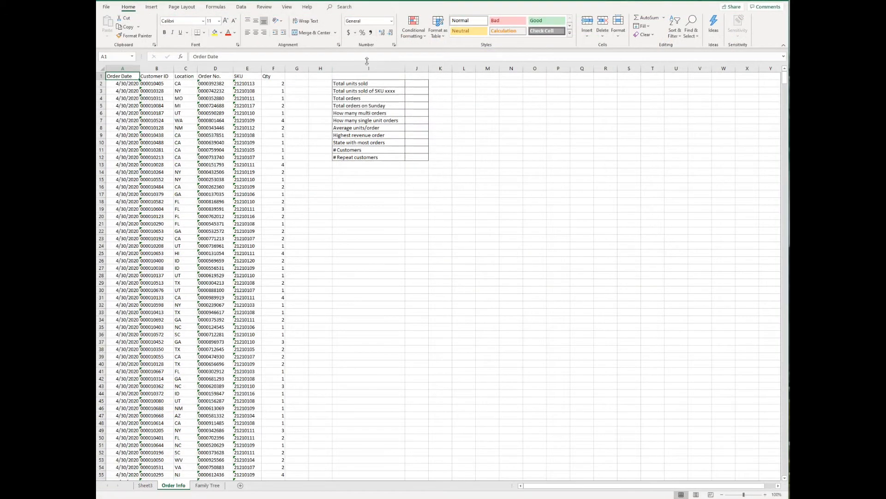
Enter =SUM(F2:F1762) in J2 for total units sold, giving 3071
click(416, 86)
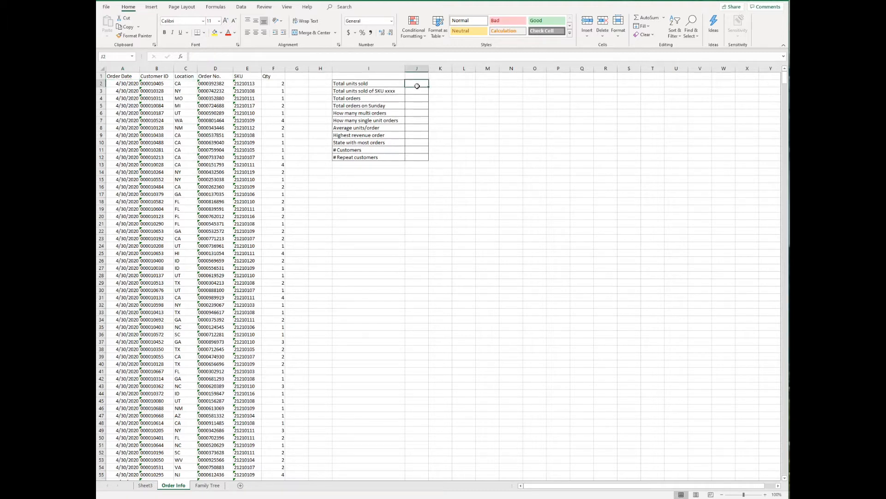
text(=SUM()
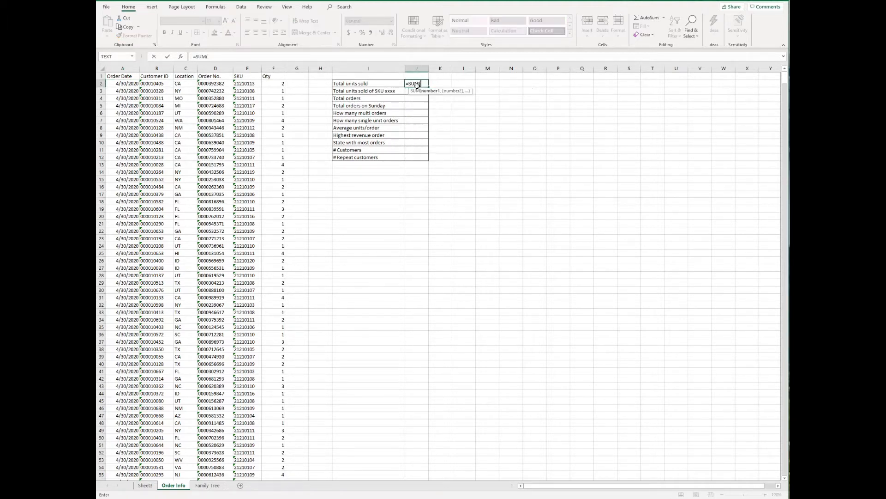
key(Left)
key(Left)
key(Left)
key(Left)
key(ctrl+shift+Down)
key(Return)
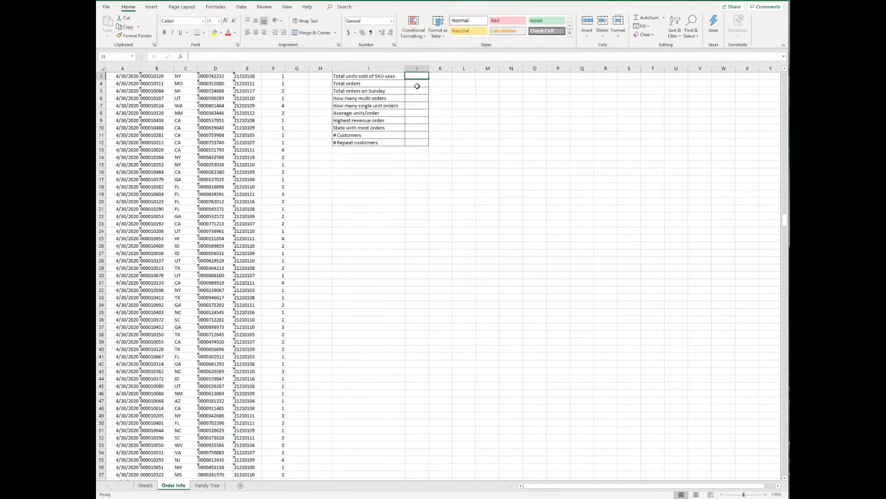
Compute the first SKU's units sold in J3 with =SUMIF(E2:E1762,E2,F2:F1762), giving 38
key(Up)
key(Up)
key(Down)
key(Down)
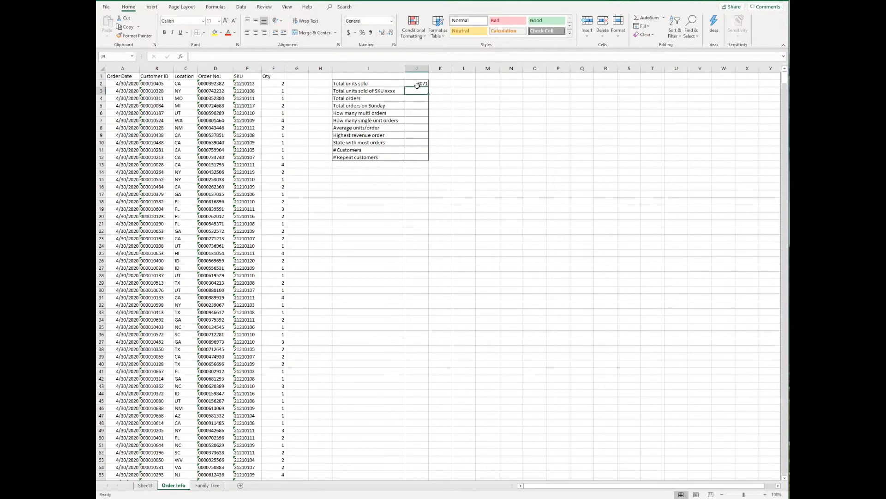
text(=)
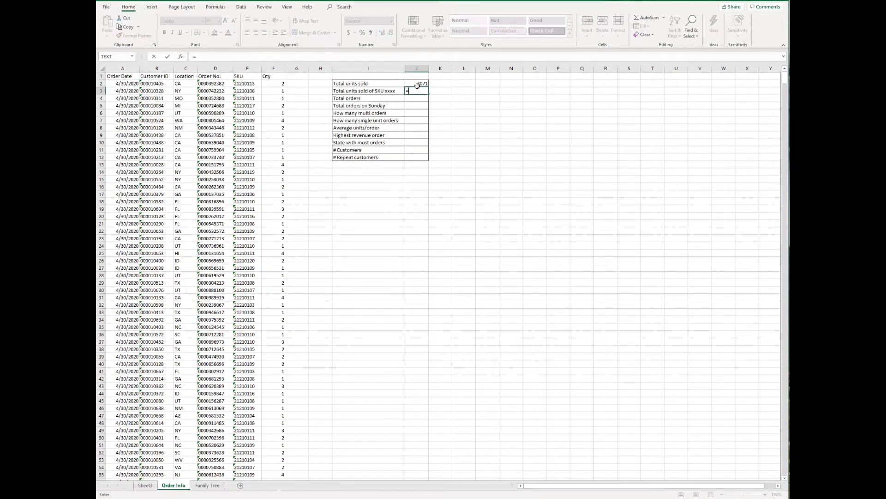
text(SUMIF()
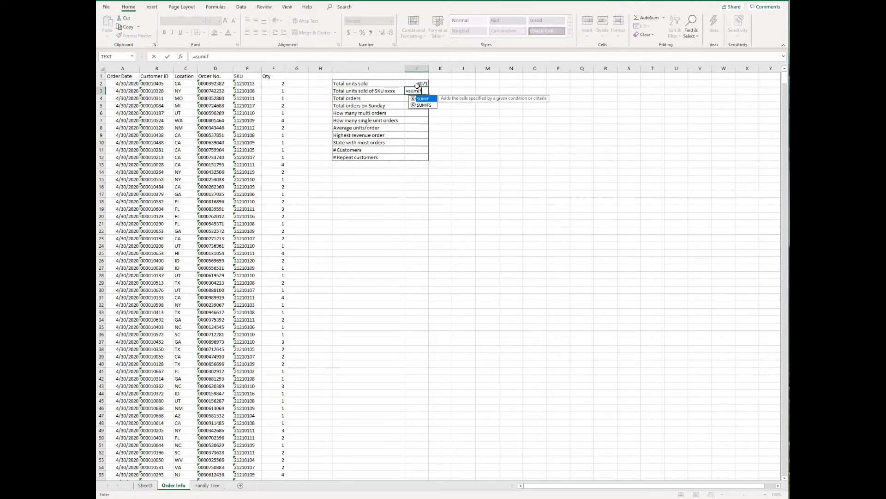
key(Left)
key(Left)
key(Left)
key(Left)
key(Left)
key(Up)
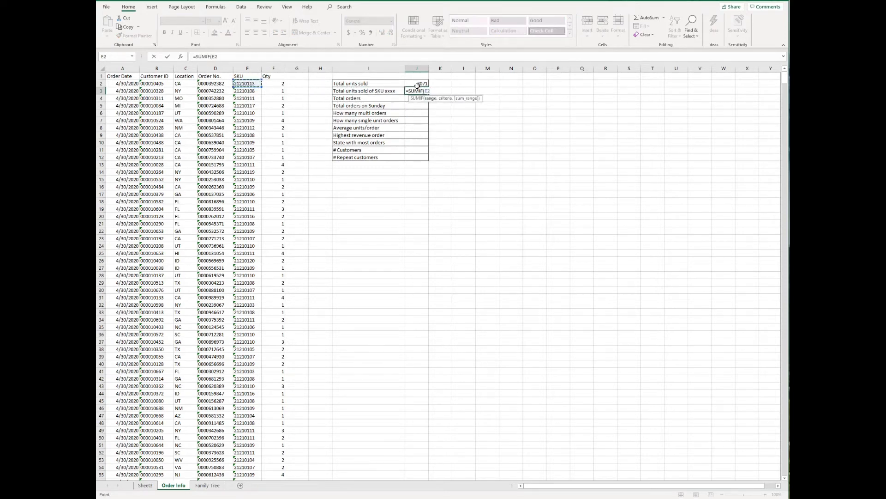
key(ctrl+shift+Down)
text(,)
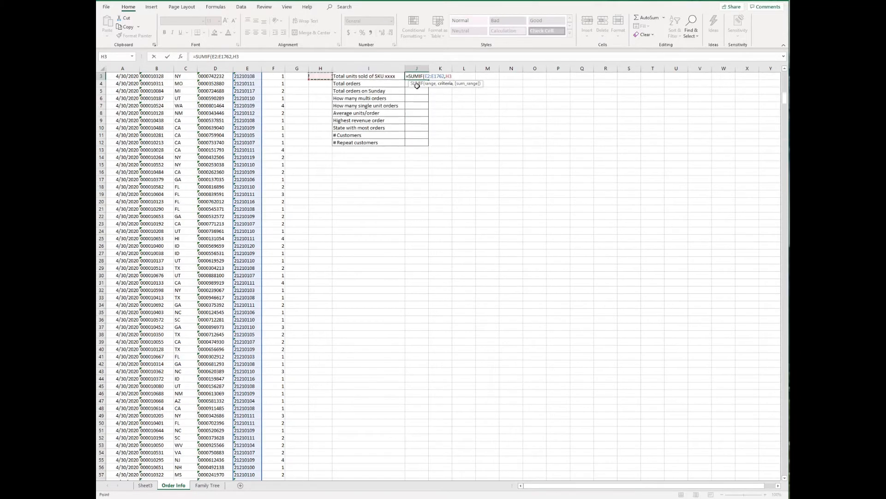
key(Left)
key(Left)
key(Left)
key(Left)
key(Left)
key(Up)
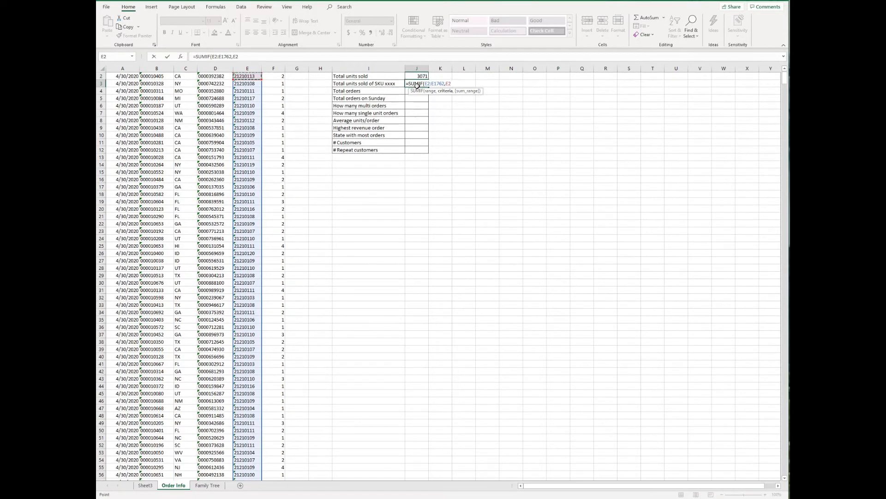
text(,)
key(Left)
key(Left)
key(Left)
key(Left)
key(Up)
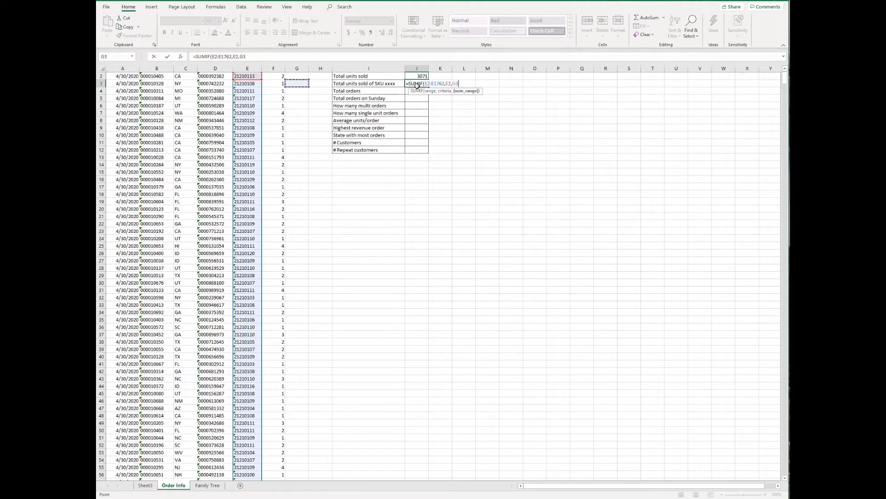
key(ctrl+shift+Down)
key(Return)
Count total orders in J4 with =COUNTA(D2:D1762), giving 1761
key(Up)
key(Up)
key(Up)
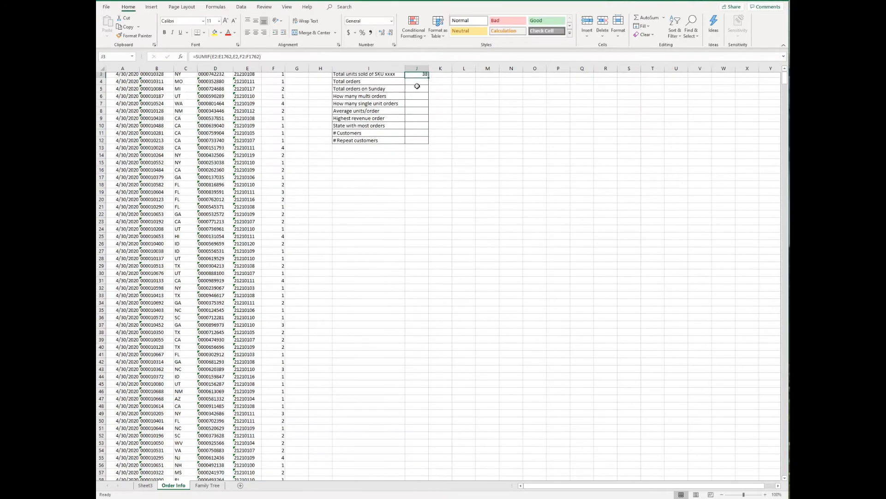
key(Down)
key(Down)
key(Down)
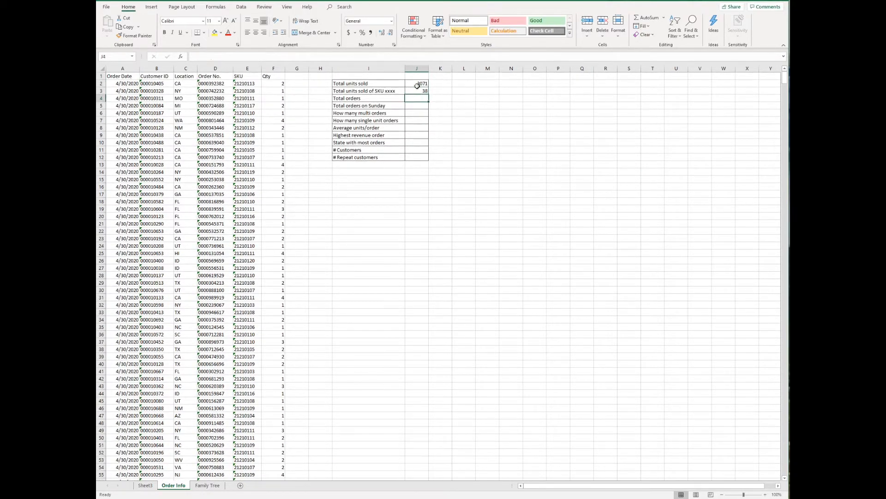
text(=)
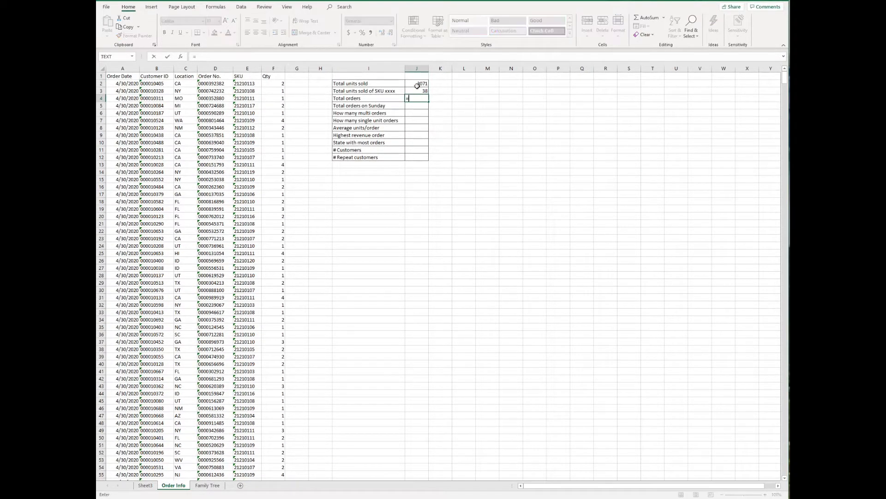
text(counta)
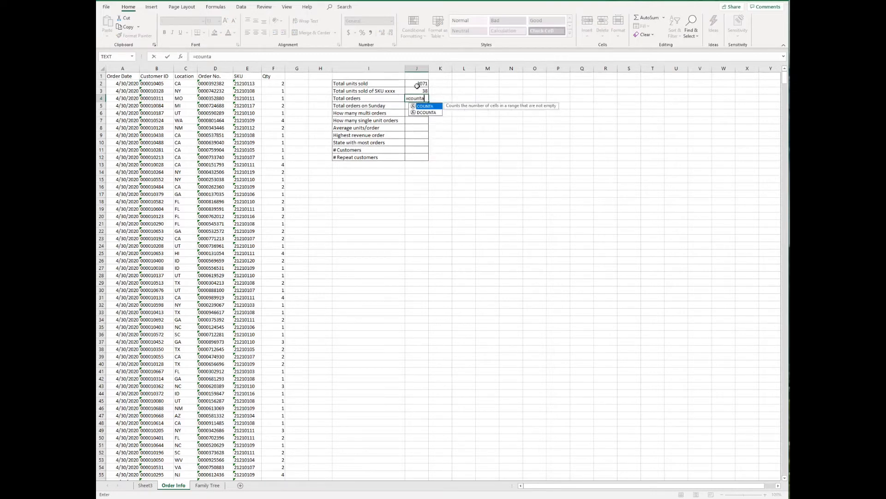
key(Tab)
key(Left)
key(Left)
key(Left)
key(Left)
key(Left)
key(Up)
key(Left)
key(Up)
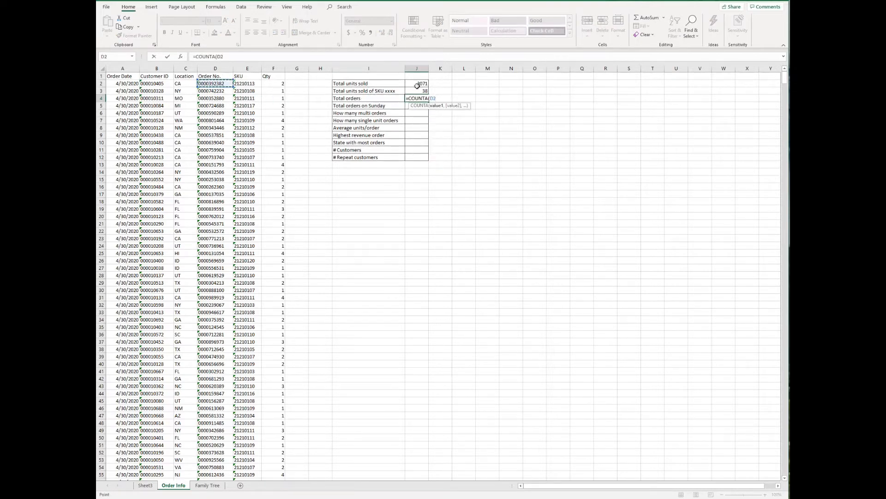
key(ctrl+shift+Down)
key(Return)
scroll(417, 86, up, 1)
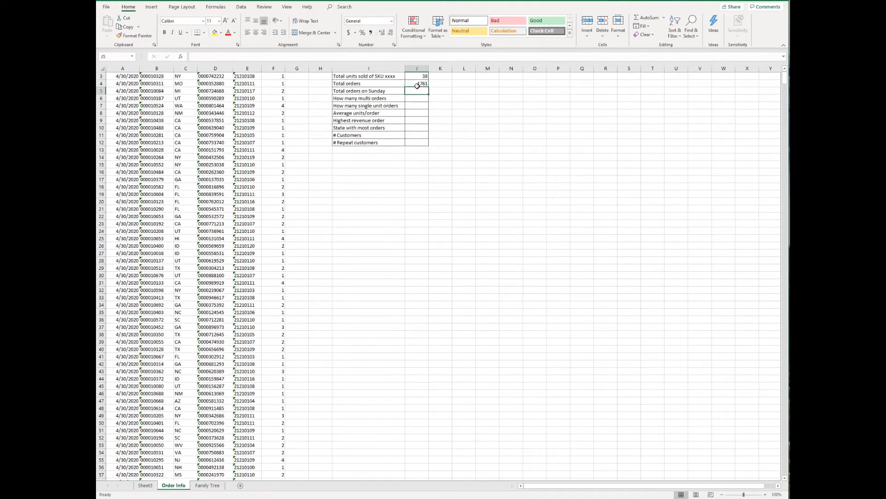
scroll(419, 87, up, 1)
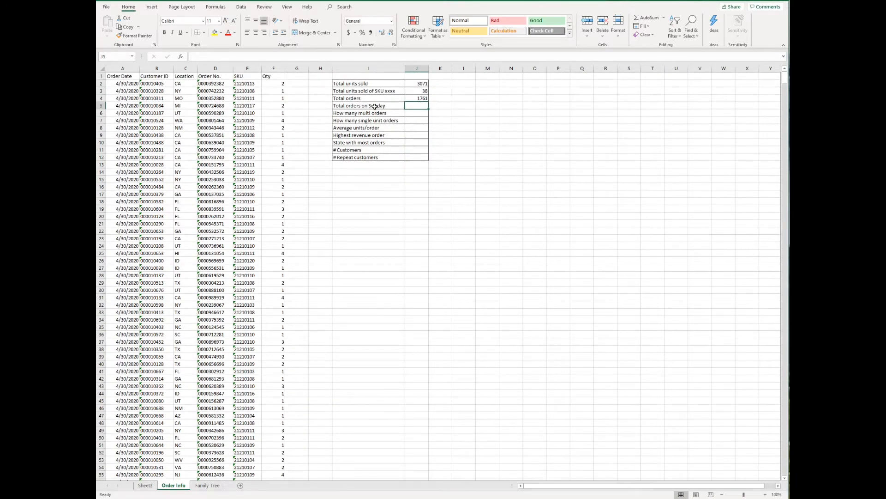
Insert a blank column before Customer ID headed DoW
right_click(155, 68)
click(164, 134)
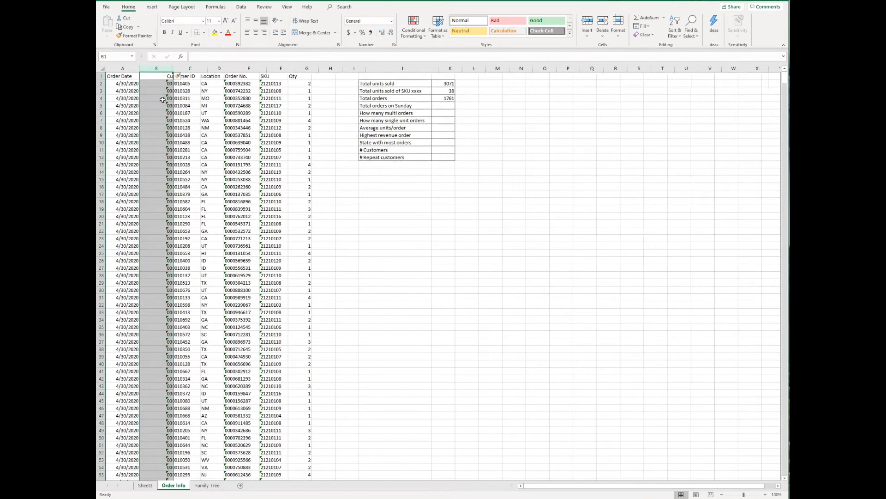
click(155, 75)
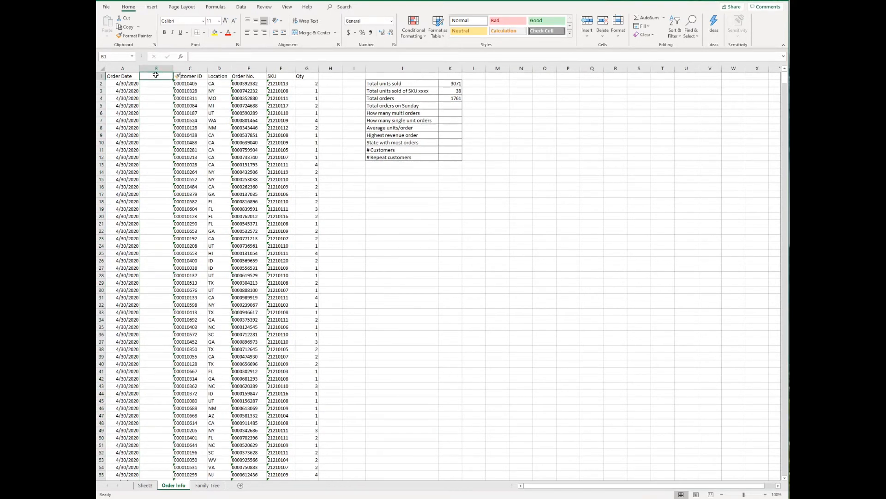
text(DoW)
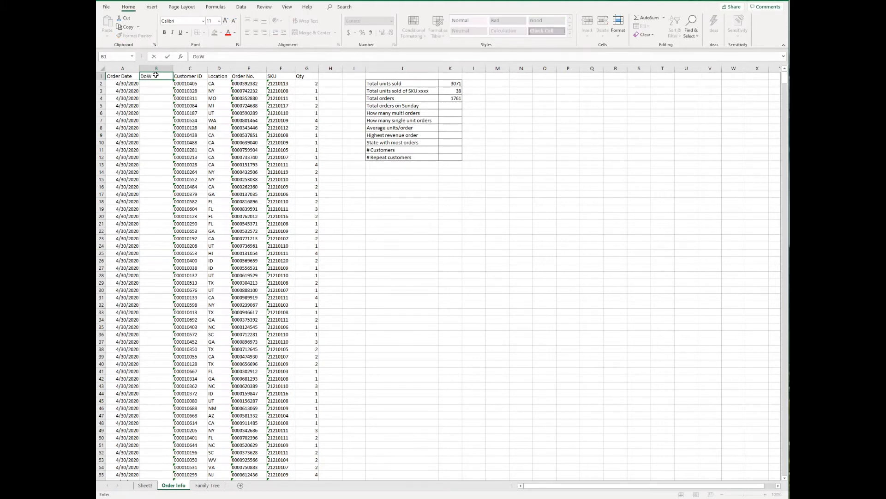
key(Return)
Fill the DoW column with full weekday names using =TEXT(A2,"dddd") down all orders
text(=t)
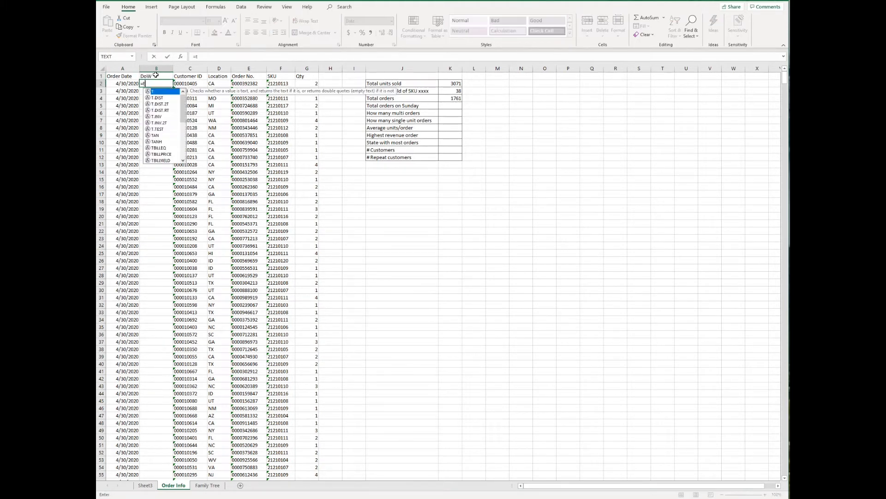
text(ext)
key(Tab)
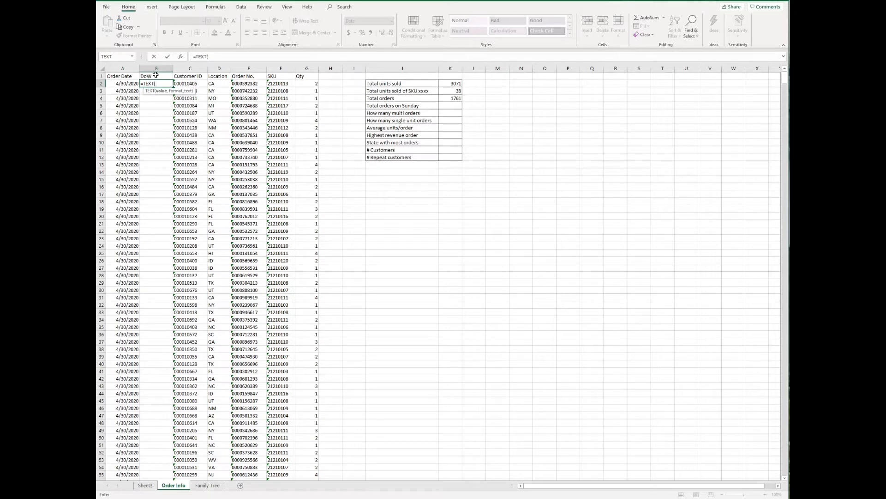
key(Left)
text(,")
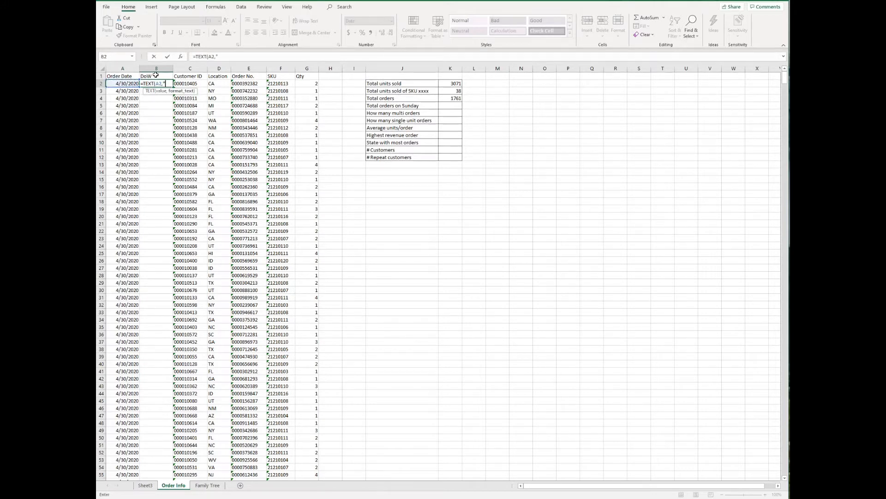
text(ddd"))
key(Return)
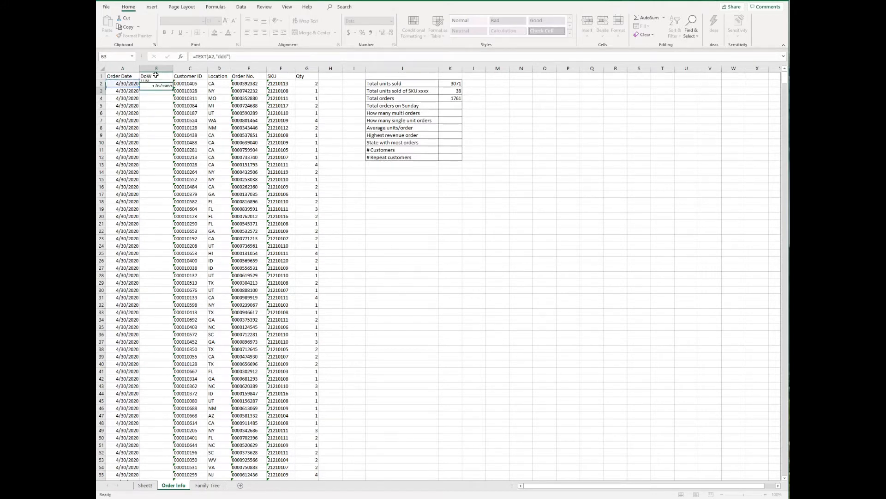
key(Up)
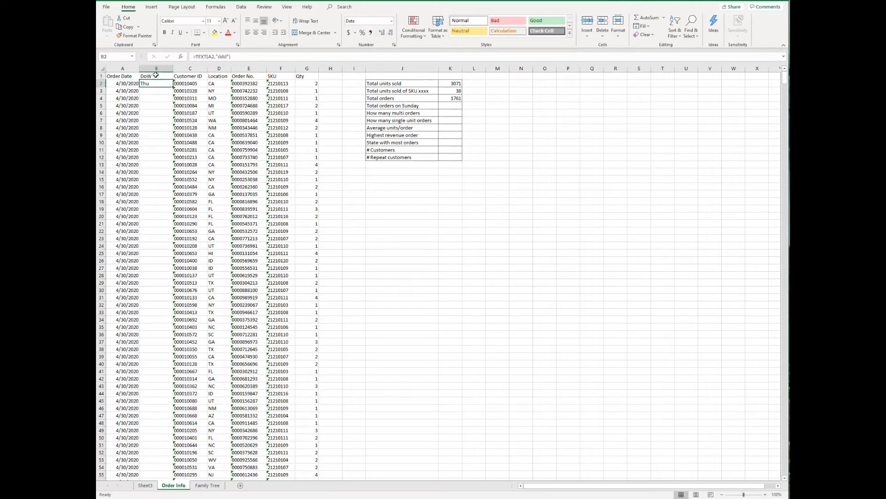
click(222, 56)
text(d)
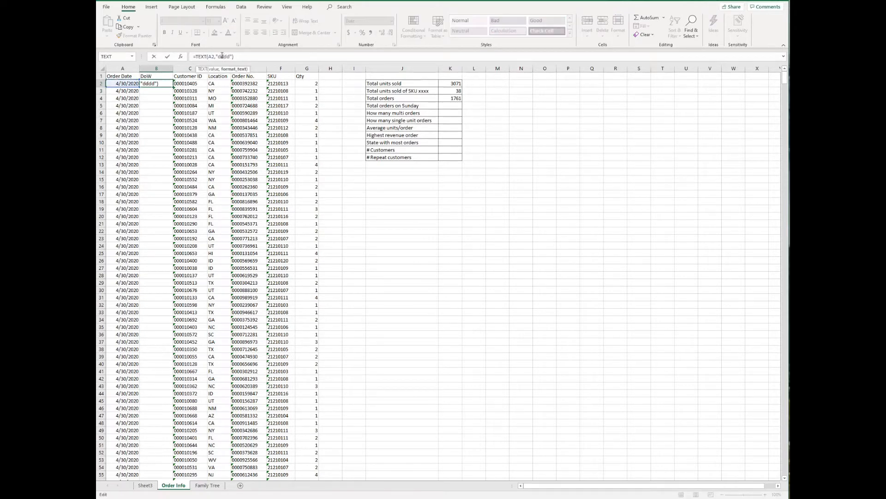
key(Return)
key(Up)
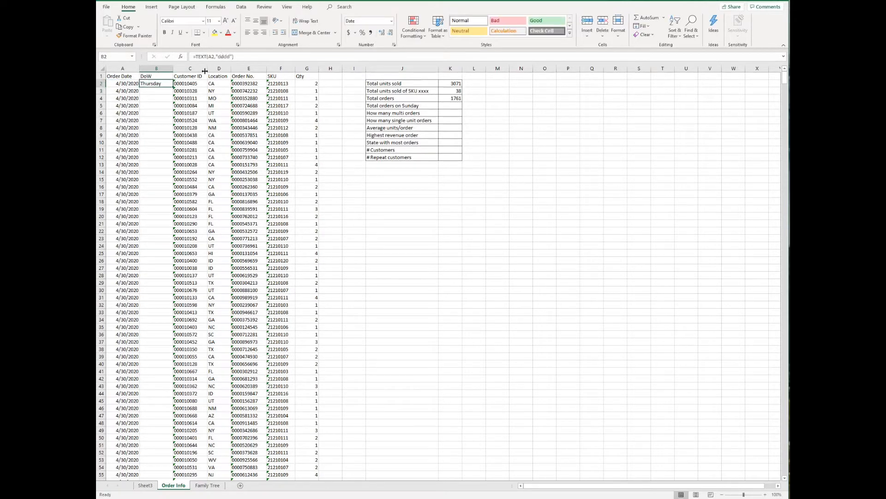
double_click(173, 87)
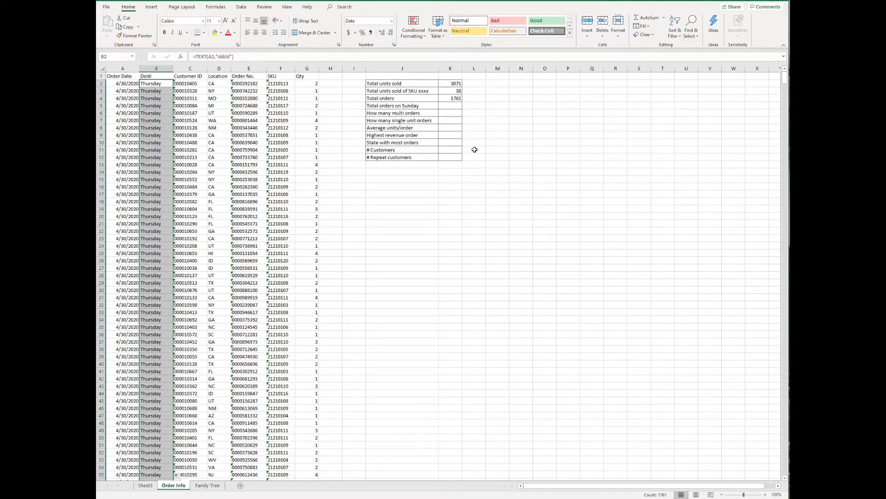
Count Sunday orders in K5 with =COUNTIF(B2:B1762,"Sunday"), giving 198
click(444, 105)
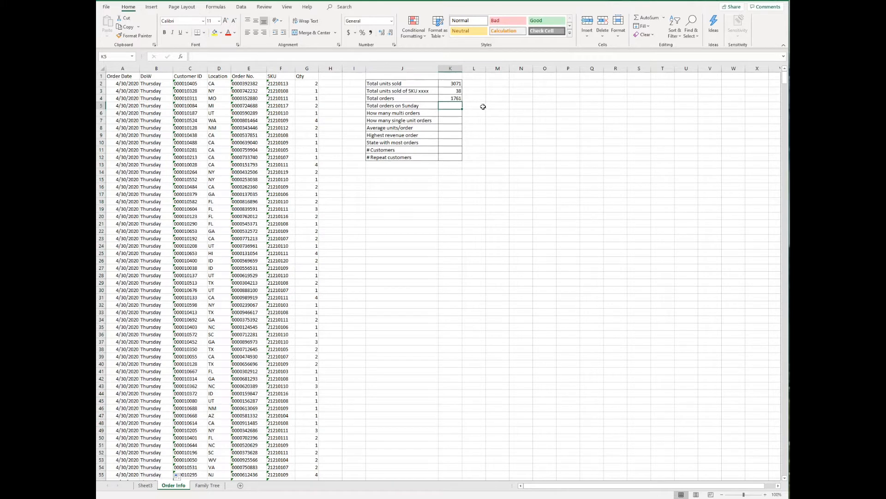
text(=COUNTIF()
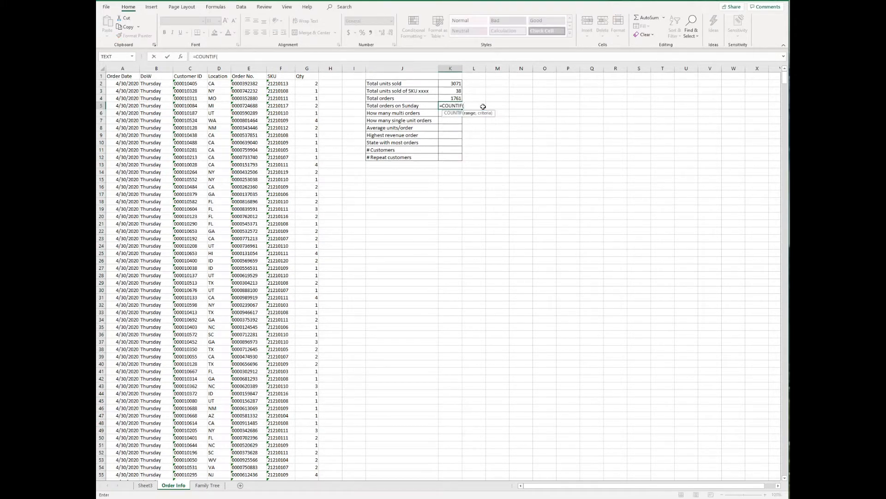
key(Left)
key(Left)
key(Left)
key(Left)
key(Left)
key(Left)
key(Left)
key(Left)
key(Left)
key(Up)
key(Up)
key(Up)
key(ctrl+shift+Down)
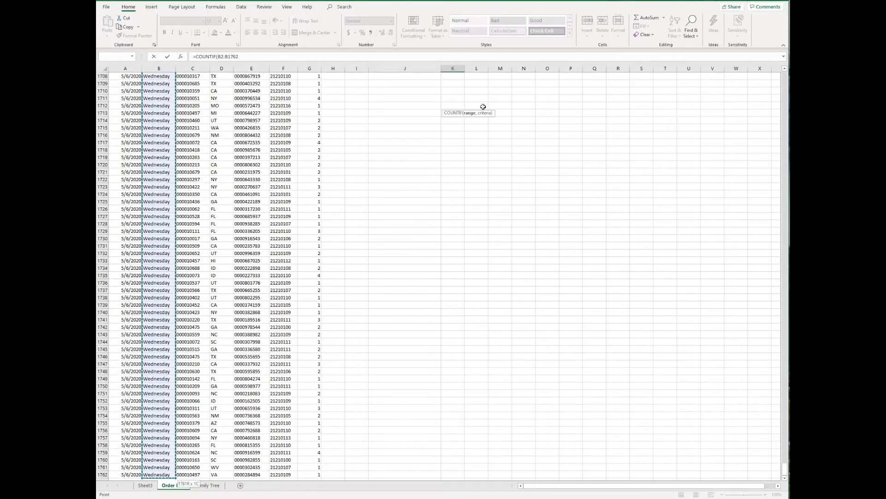
text(,"Sunday"))
key(Return)
key(Up)
key(Up)
key(Up)
key(Up)
key(Up)
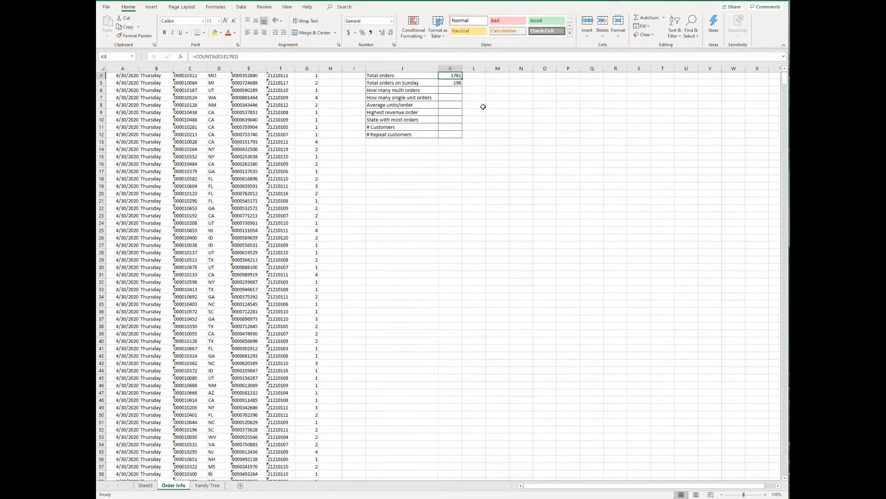
key(Down)
key(Down)
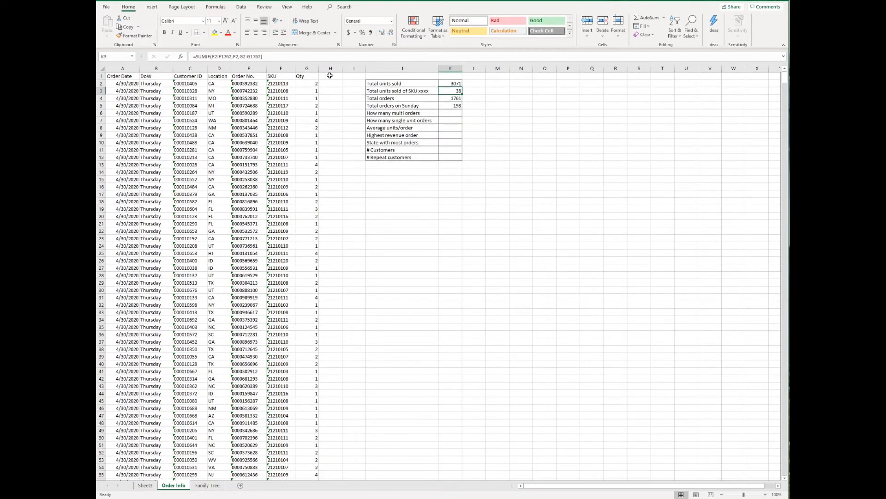
Add a Multi? column filled down with =IF(G2>1,"yes","no") for every order
click(330, 75)
text(M)
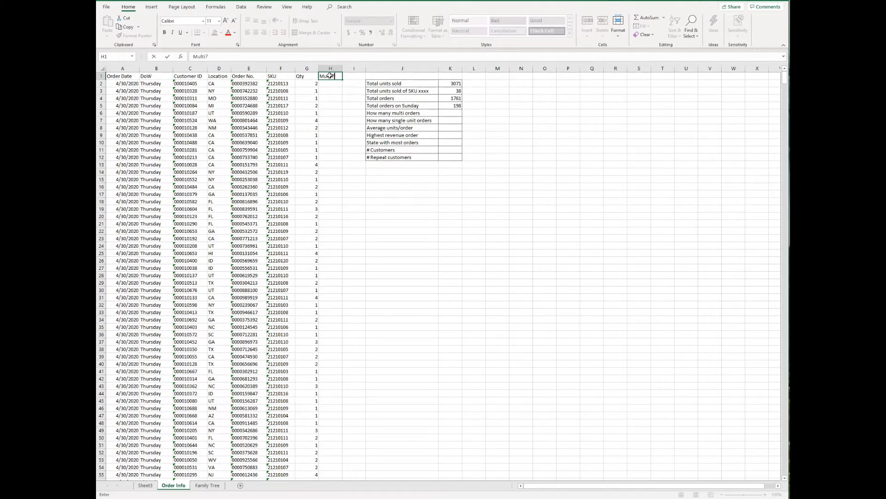
key(Return)
text(=if)
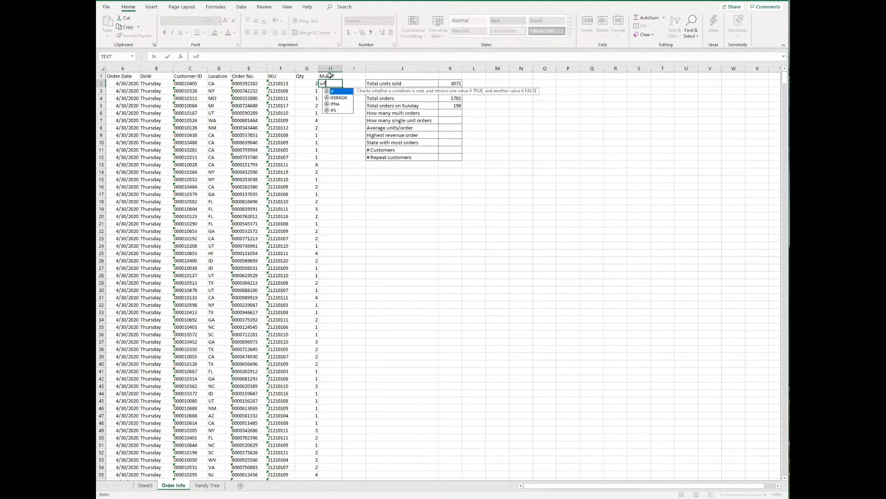
key(Tab)
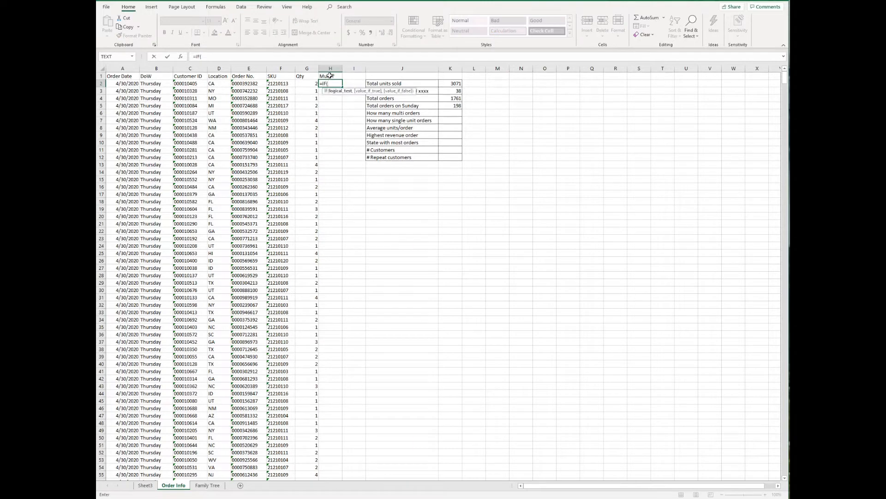
key(Left)
text(>1,)
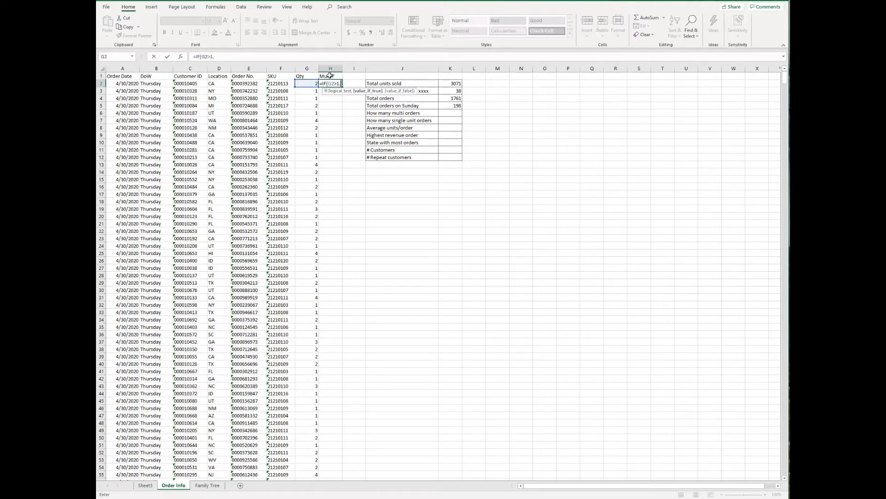
text("yes","no"))
key(Return)
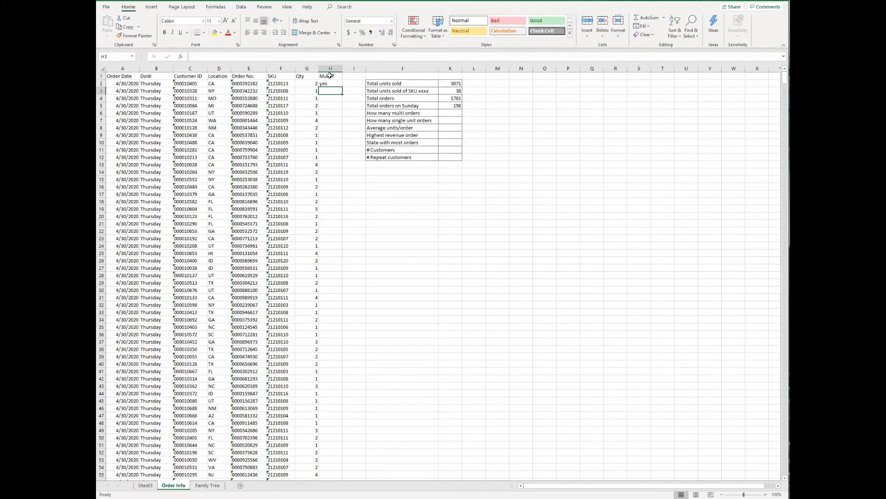
click(328, 84)
double_click(342, 86)
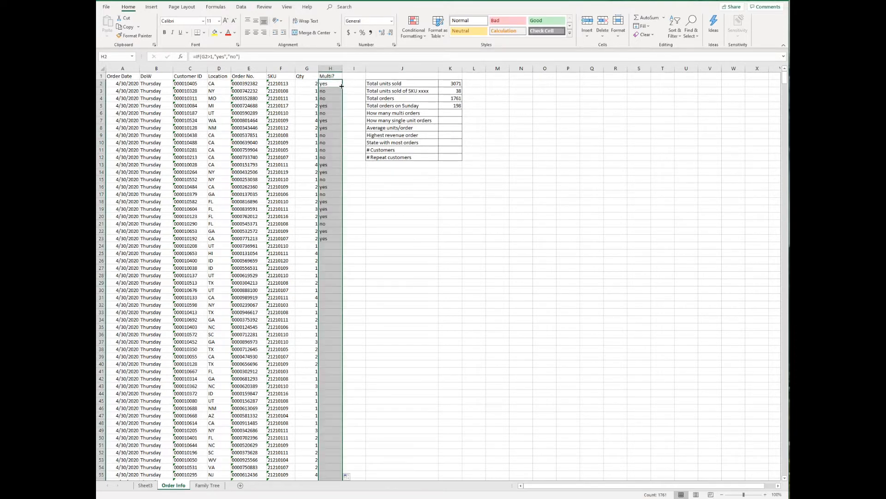
Count multi orders in K6 with =COUNTIF(H2:H1762,"yes"), giving 867
click(458, 114)
text(=)
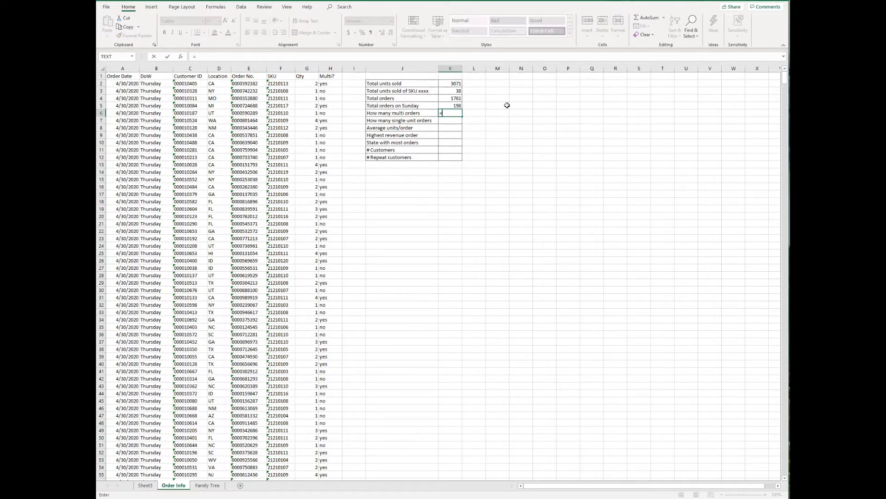
text(count)
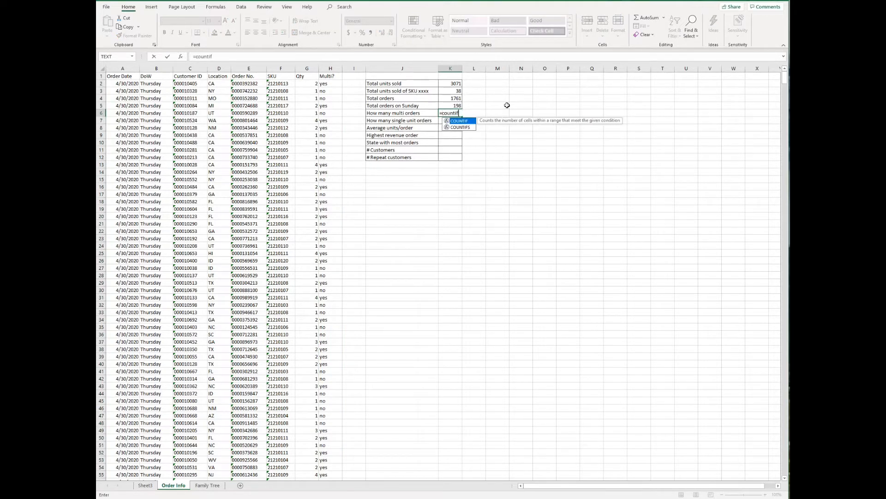
text(if)
key(Tab)
key(Left)
key(Left)
key(Left)
key(Up)
key(Up)
key(Up)
key(Up)
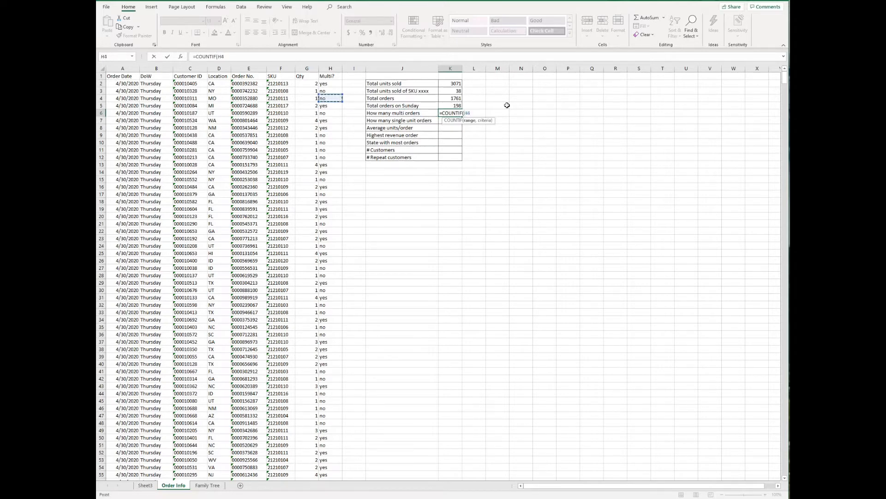
key(ctrl+shift+Down)
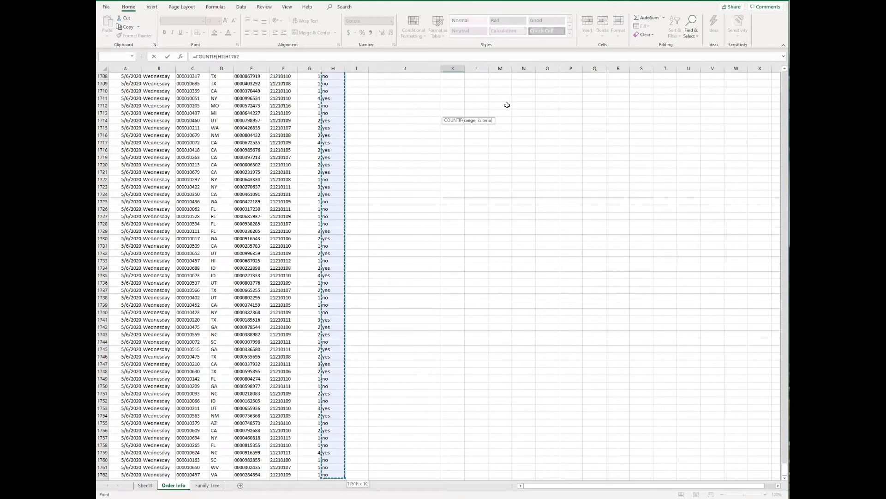
text(,"yes)
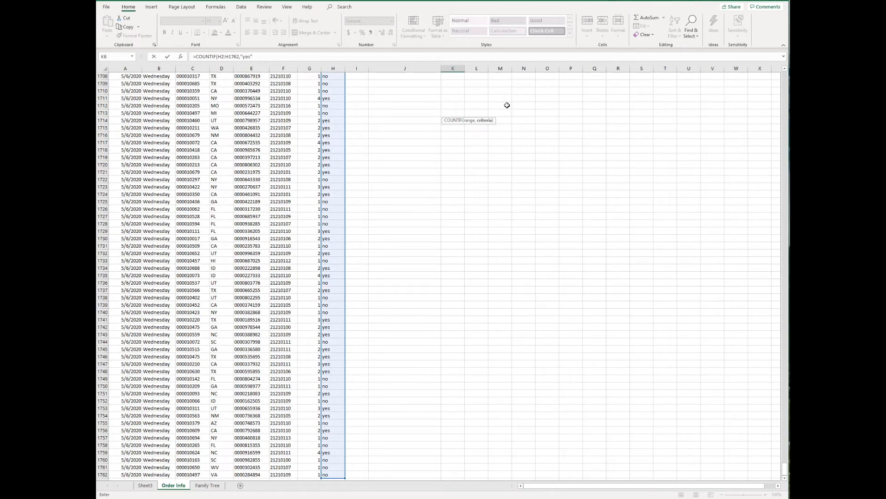
key(Return)
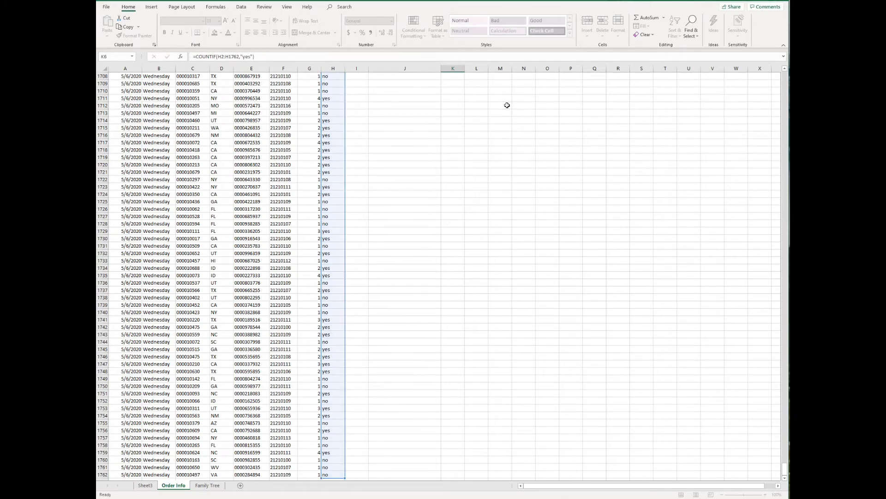
key(ctrl+Up)
Enter =COUNTA(H2:H1762)-K6 in K7 for single unit orders, giving 894
scroll(507, 105, up, 1)
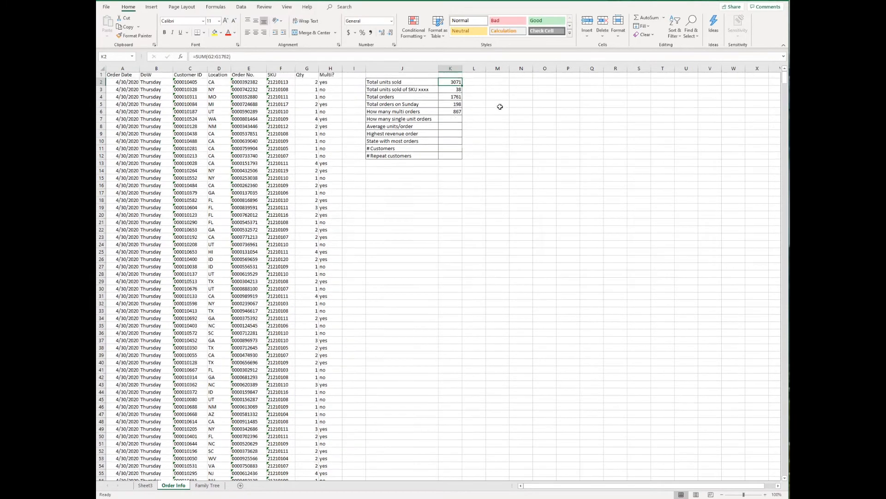
click(454, 119)
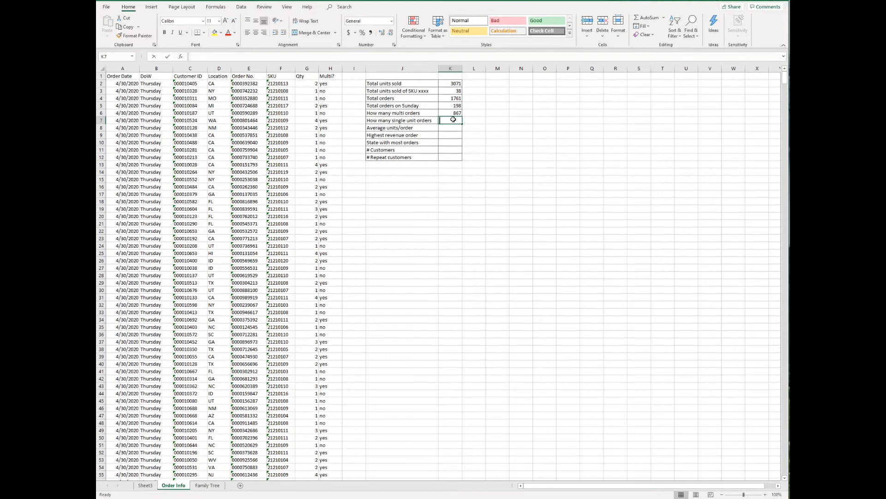
text(=COUNTIF()
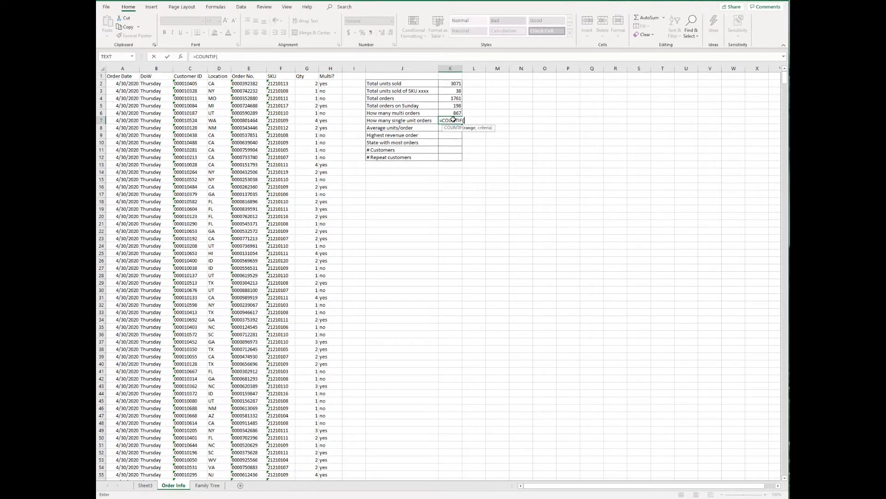
key(BackSpace)
key(BackSpace)
key(BackSpace)
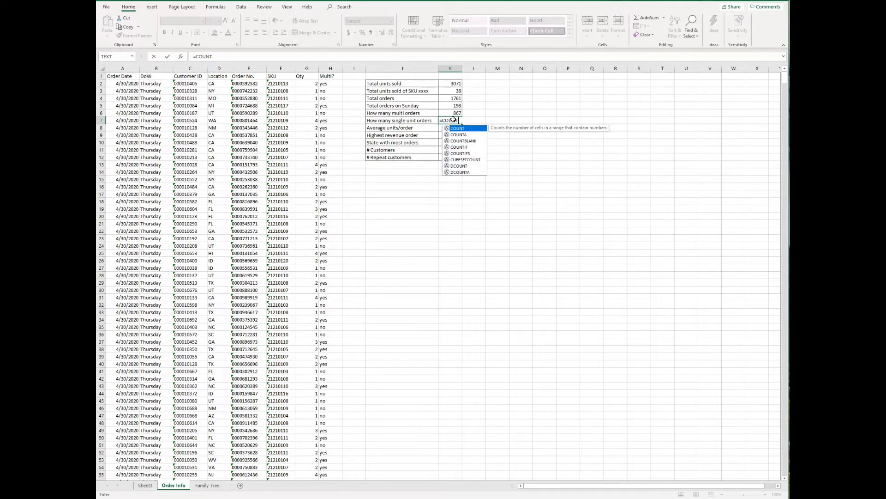
text(()
click(328, 83)
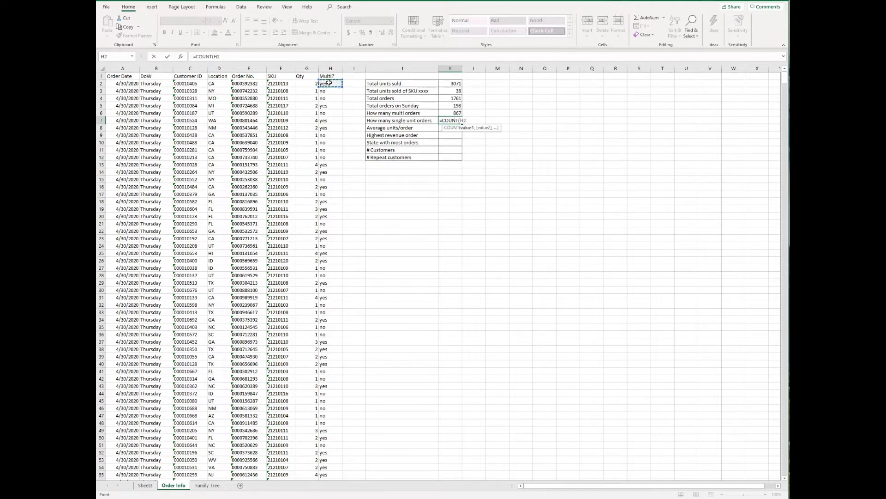
key(ctrl+shift+Down)
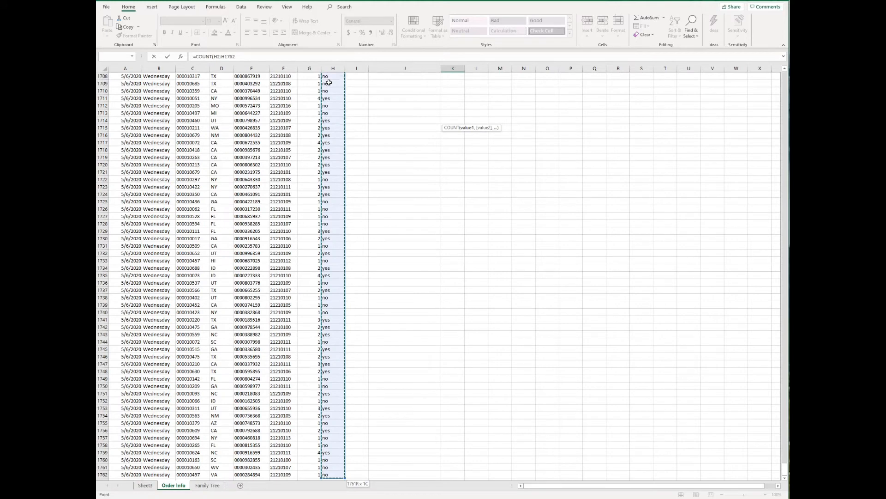
text())
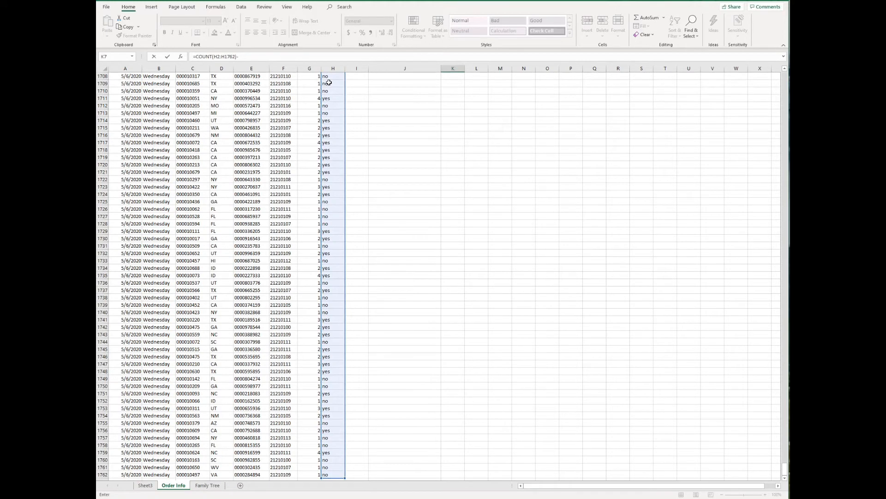
text(-)
key(Up)
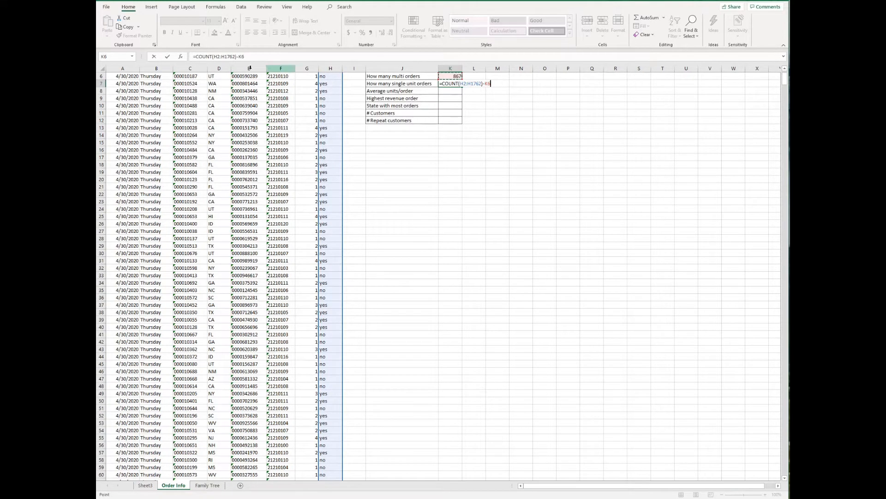
click(213, 56)
text(A)
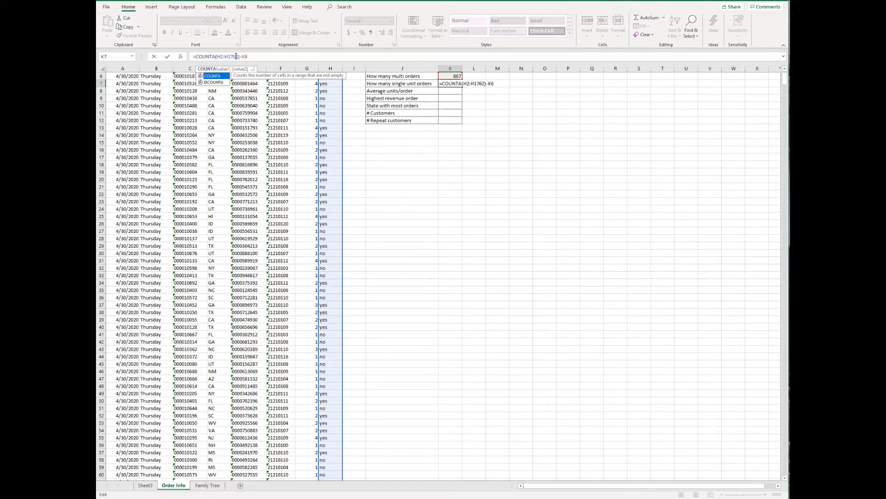
key(Return)
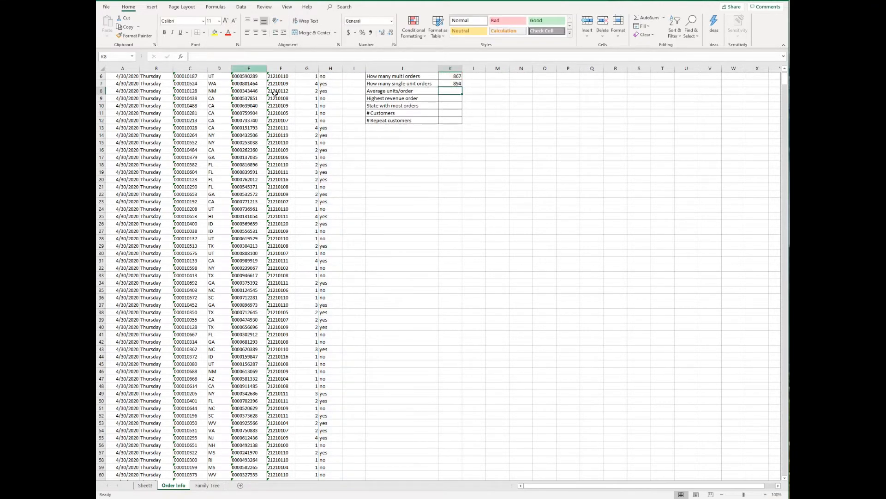
Enter =AVERAGE(G2:G1762) in K8 for average units per order, giving 1.743896
scroll(324, 130, up, 2)
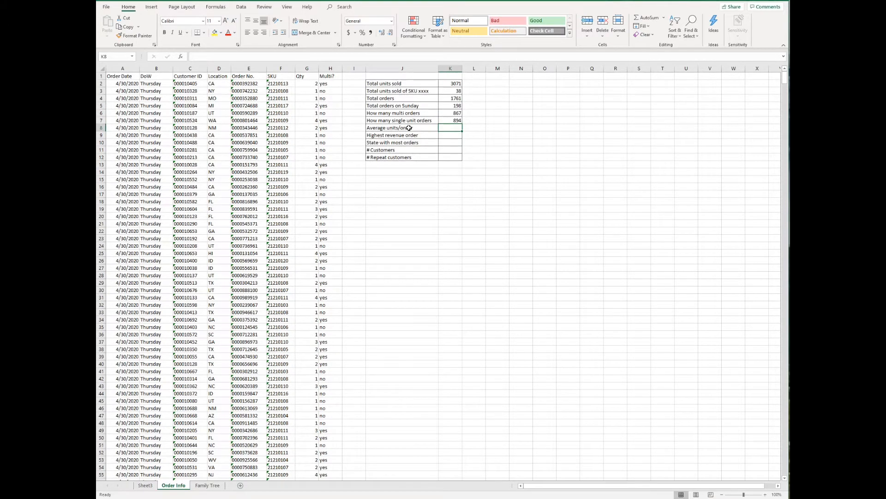
text(=avera)
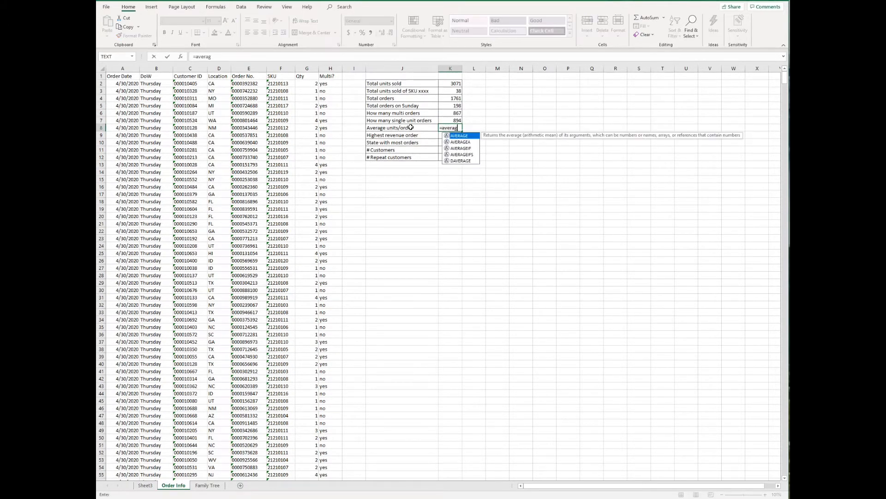
text(g)
key(Tab)
key(Left)
key(Left)
key(Left)
key(Left)
key(Up)
key(Up)
key(Up)
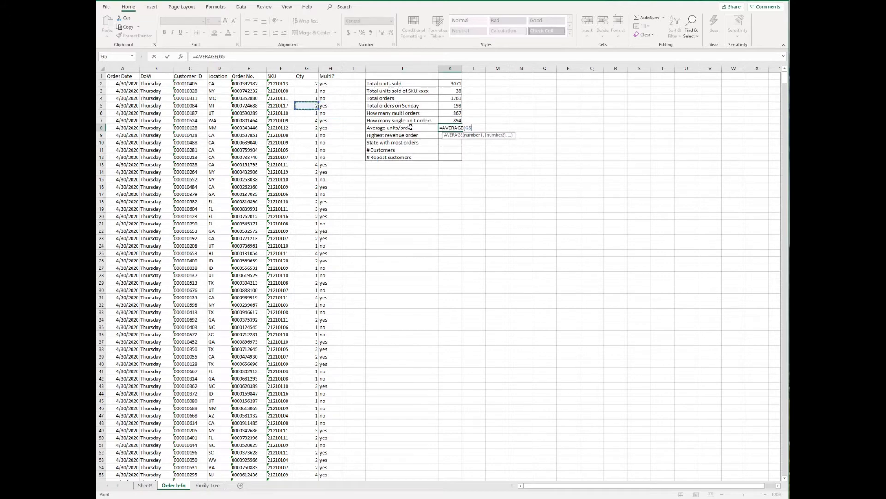
key(Up)
key(Up)
key(Up)
key(ctrl+shift+Down)
key(ctrl+Return)
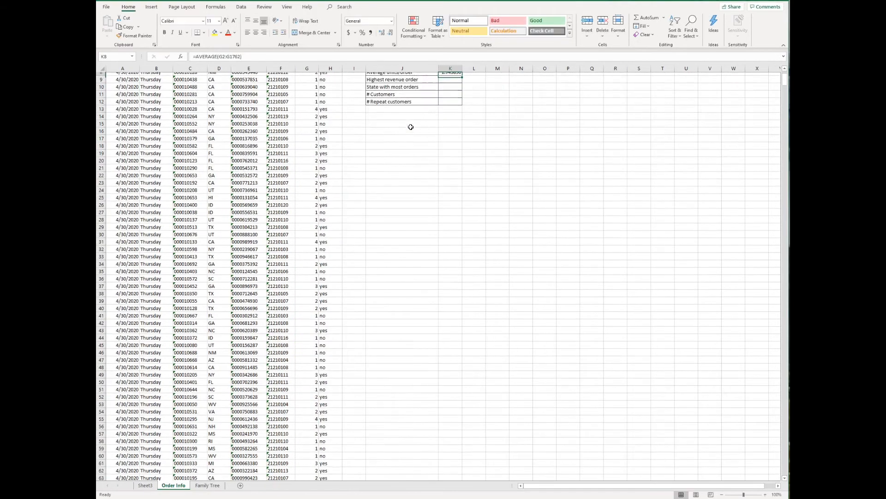
key(ctrl+Up)
Look over the Family Tree sheet, then return to Order Info
scroll(410, 128, up, 1)
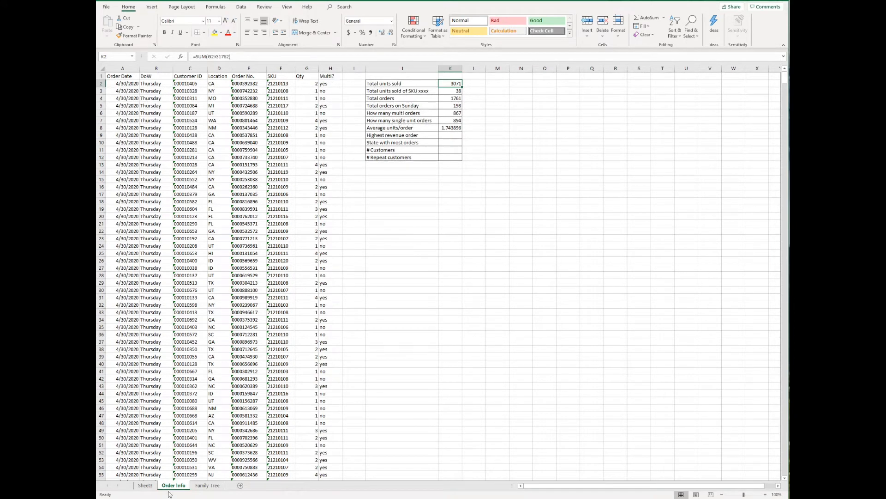
click(207, 485)
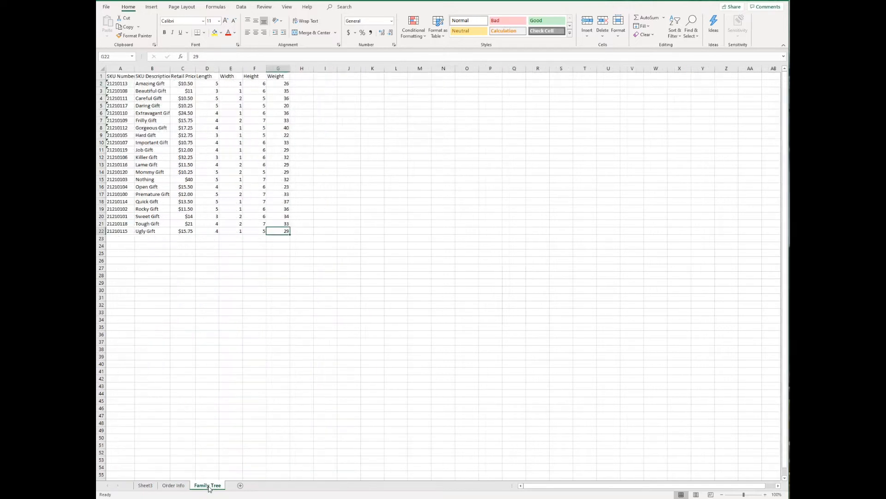
click(173, 485)
Insert two blank columns at I:J and head them Price and Total Revenue
click(355, 77)
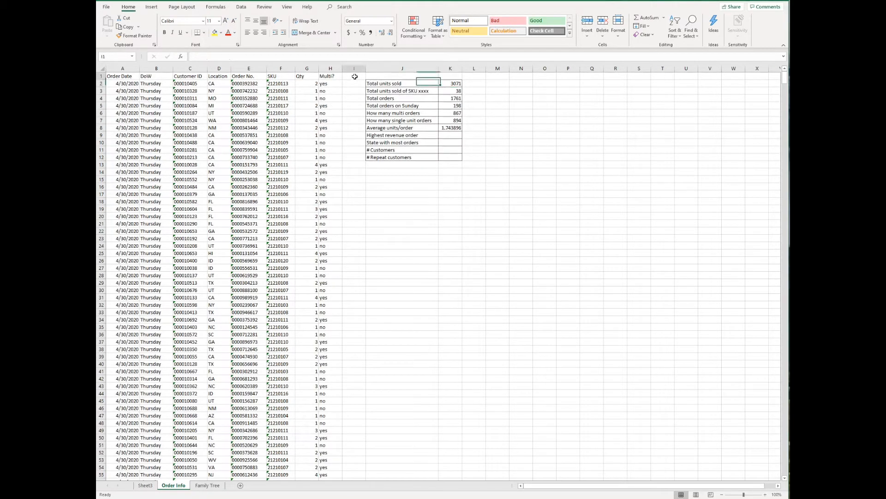
drag(354, 68, 372, 68)
right_click(371, 68)
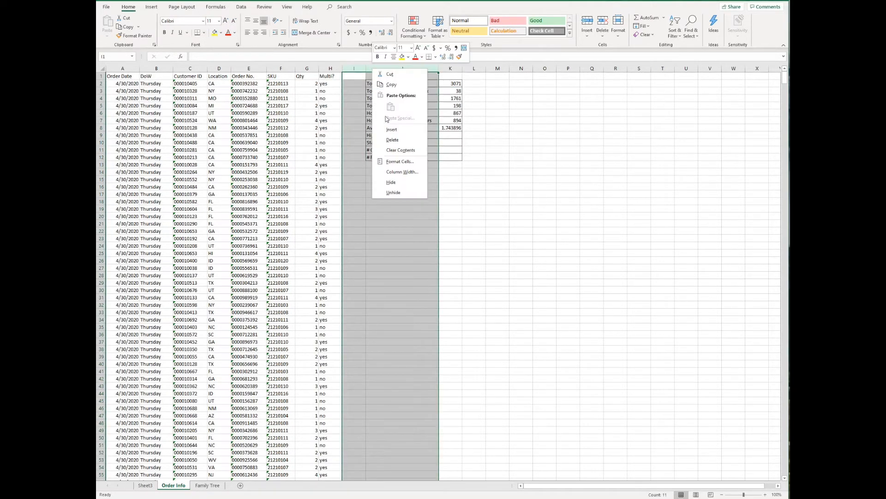
click(387, 130)
click(358, 76)
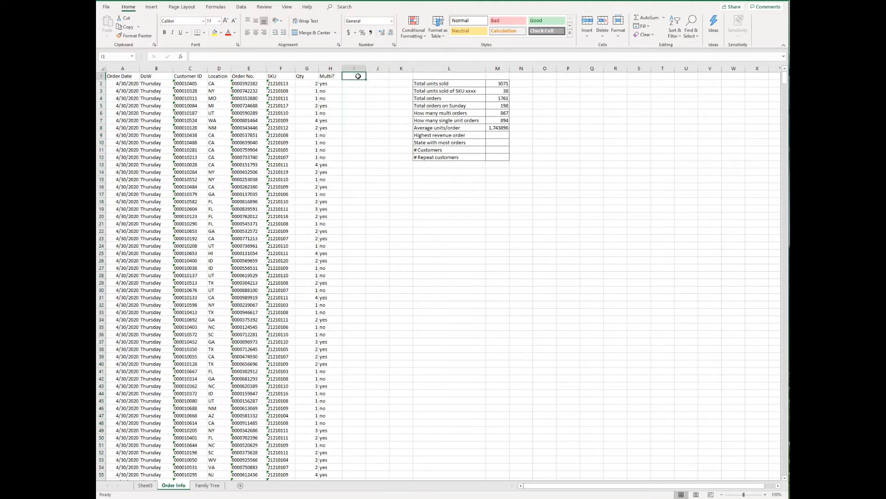
text(Price)
key(Tab)
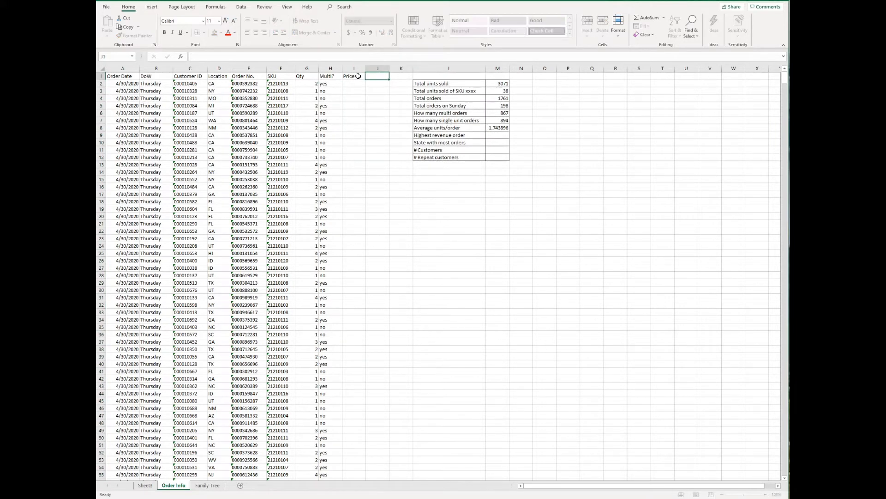
text(Total Revenue)
key(Return)
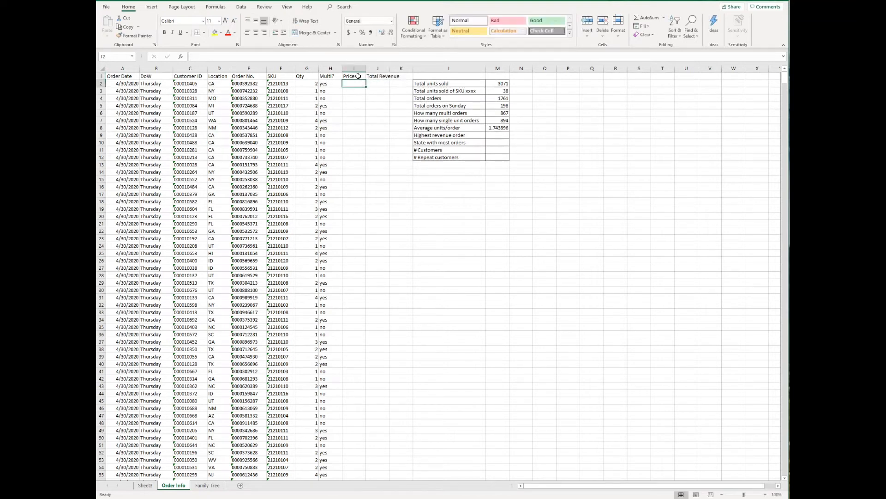
Enter =VLOOKUP(F2,'Family Tree'!A1:G22,3,0) in I2 and fill it down the Price column
text(=vlo)
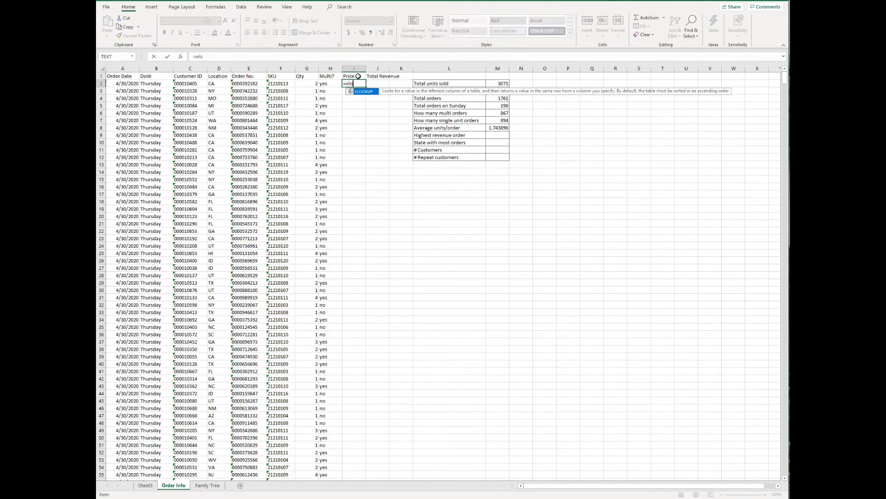
key(Tab)
key(Left)
key(Left)
key(Left)
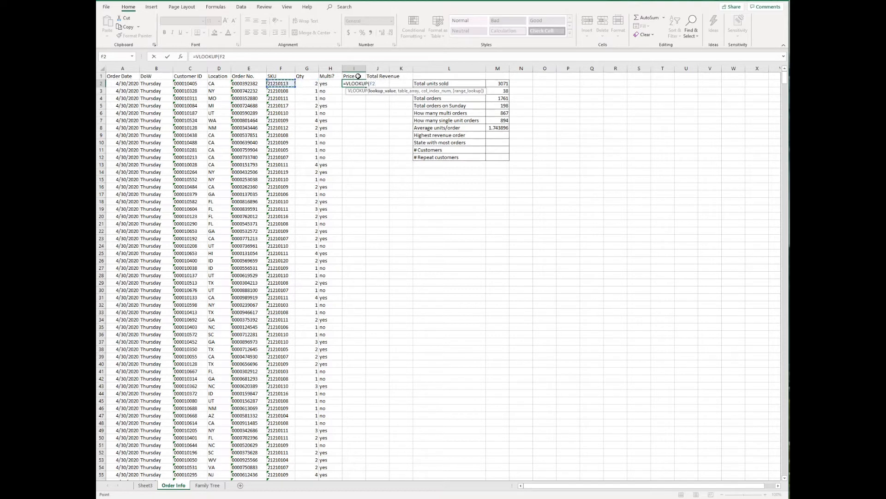
text(,)
click(203, 485)
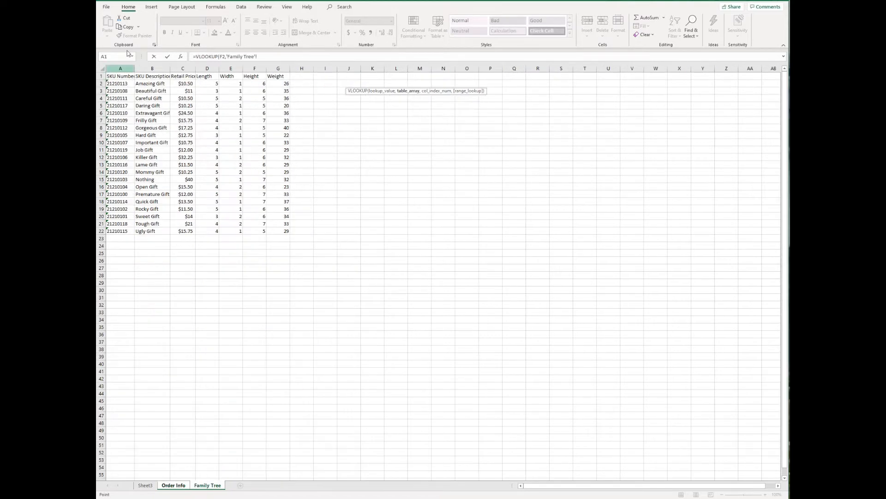
click(128, 78)
key(ctrl+shift+Right)
key(ctrl+shift+Down)
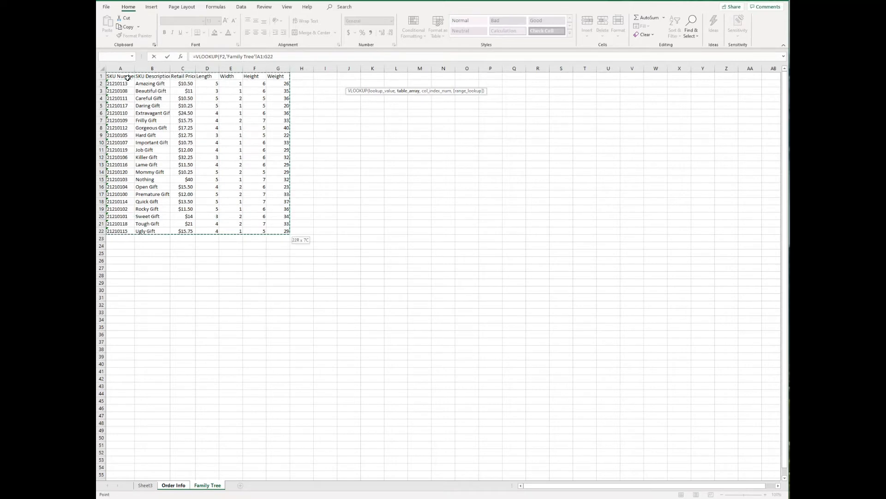
text(,)
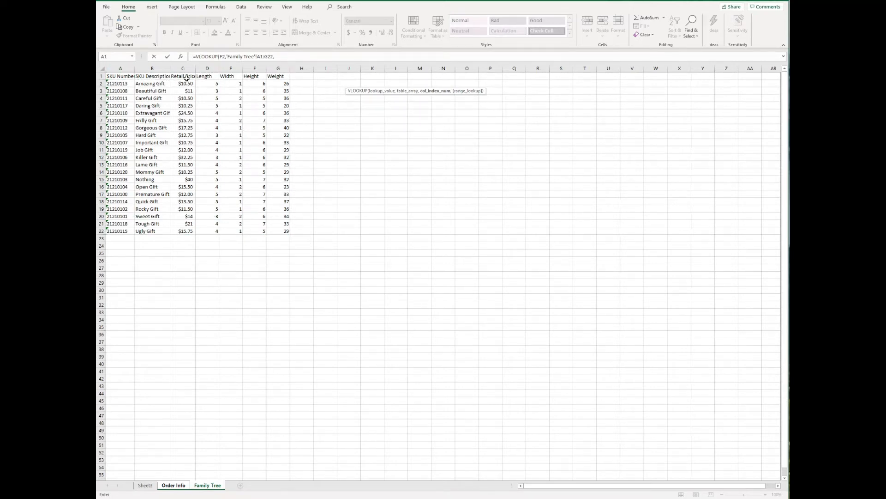
text(,0)
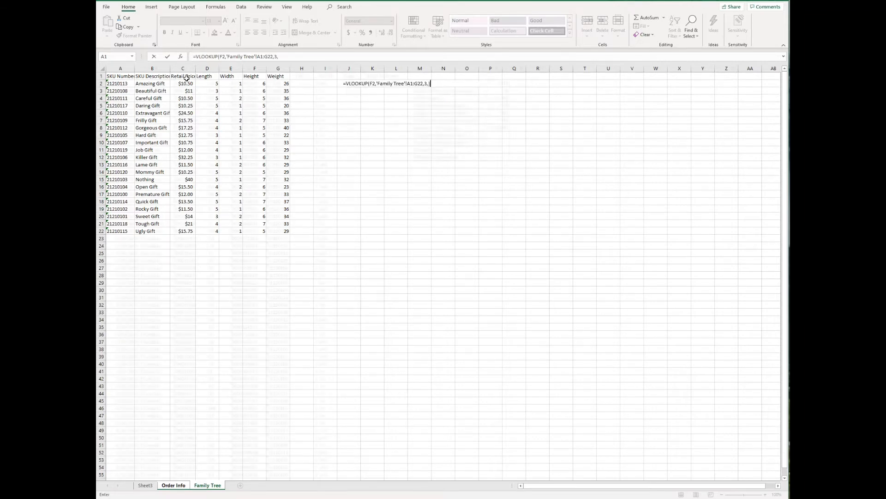
key(Return)
click(356, 83)
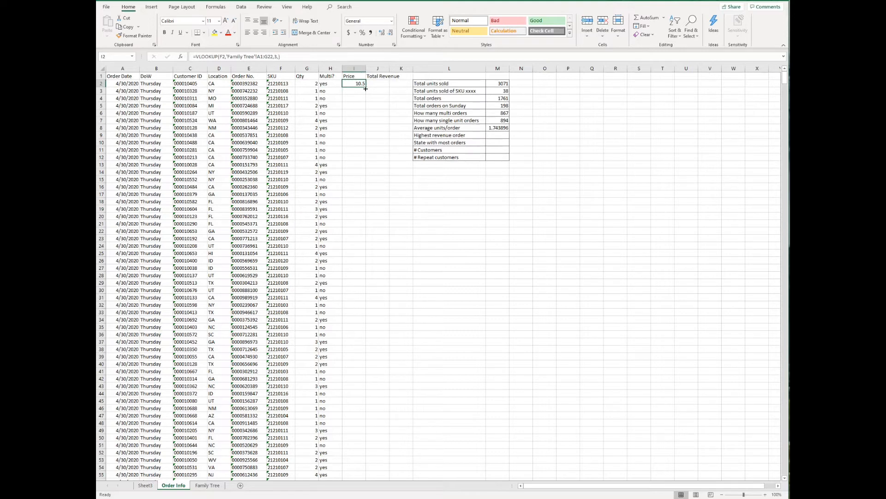
double_click(366, 87)
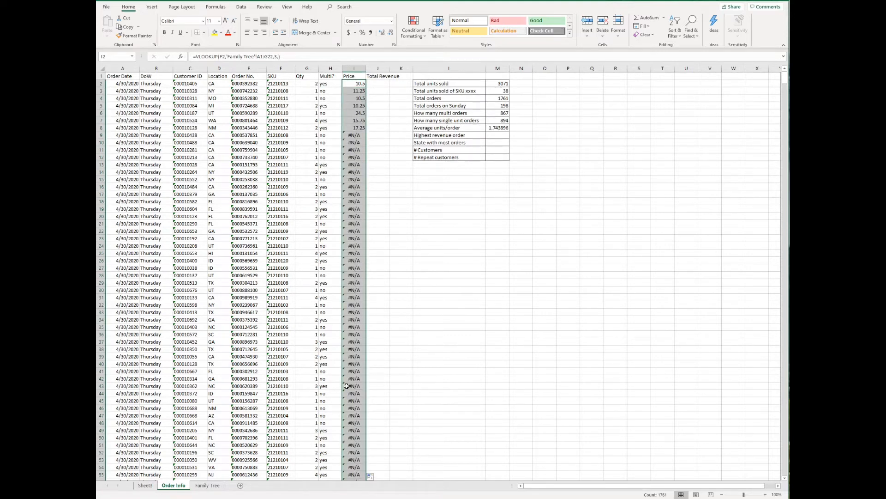
Inspect the Price formulas down column I to see where #N/A begins
click(354, 82)
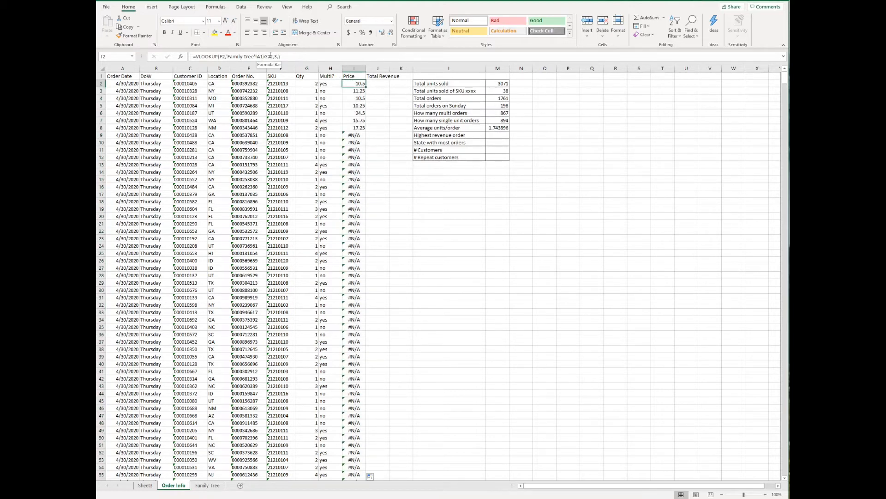
click(356, 91)
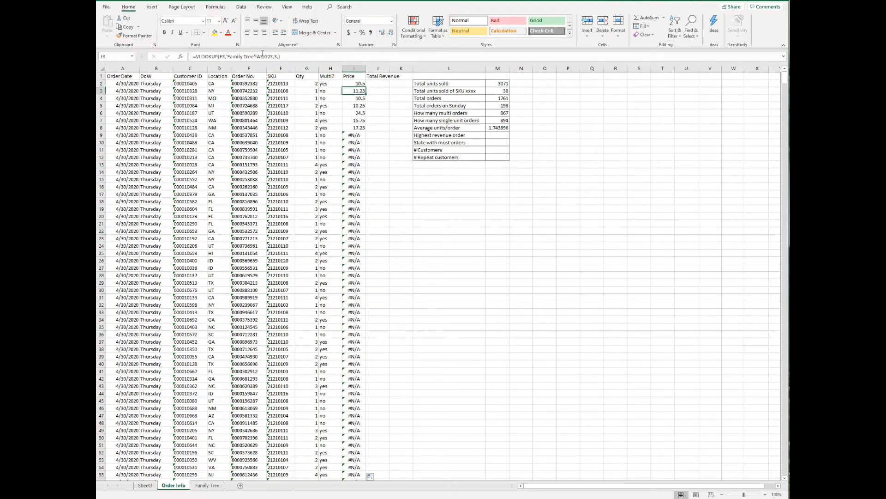
click(351, 98)
click(355, 104)
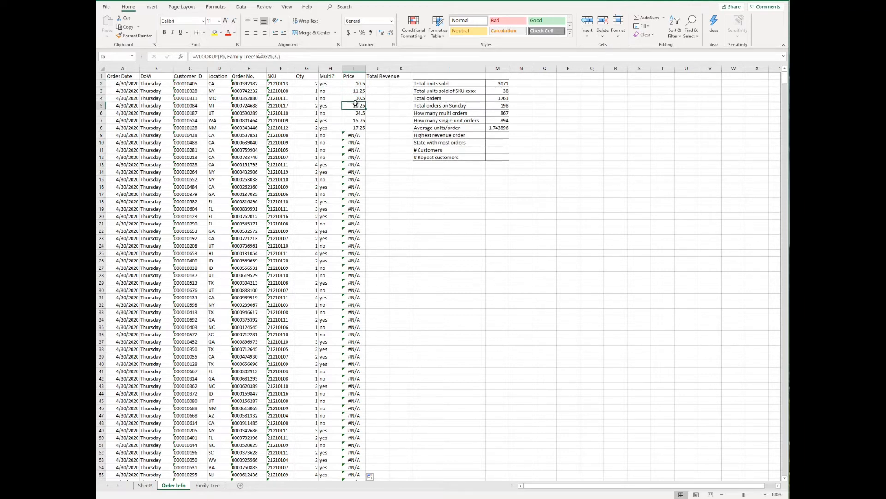
key(Down)
key(Down)
key(Down)
key(Down)
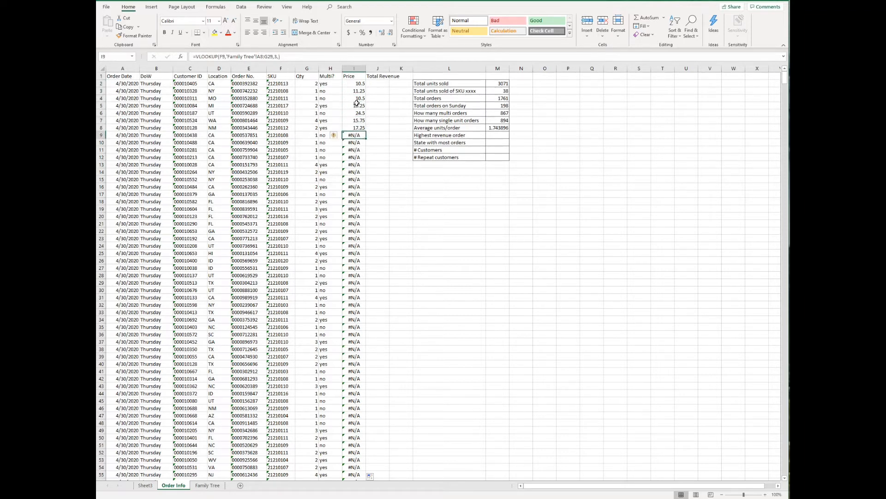
click(354, 84)
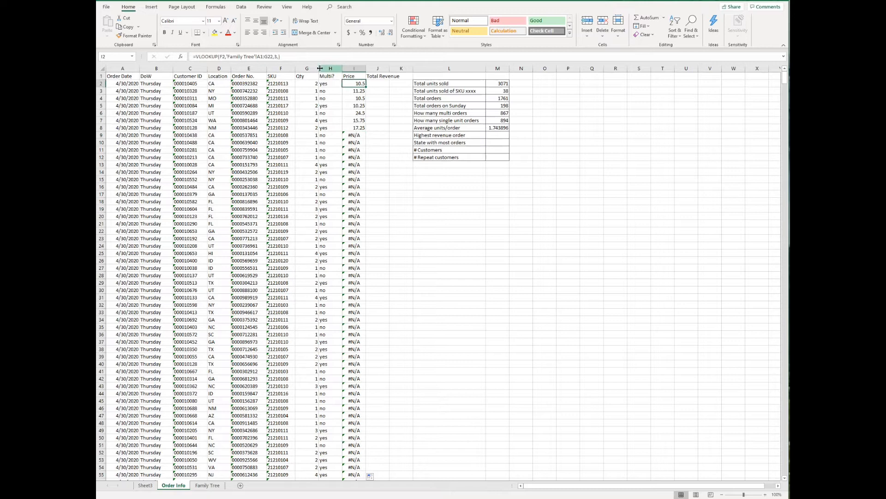
Lock the lookup range to 'Family Tree'!$A$1:$G$22 and refill prices down column I
click(260, 56)
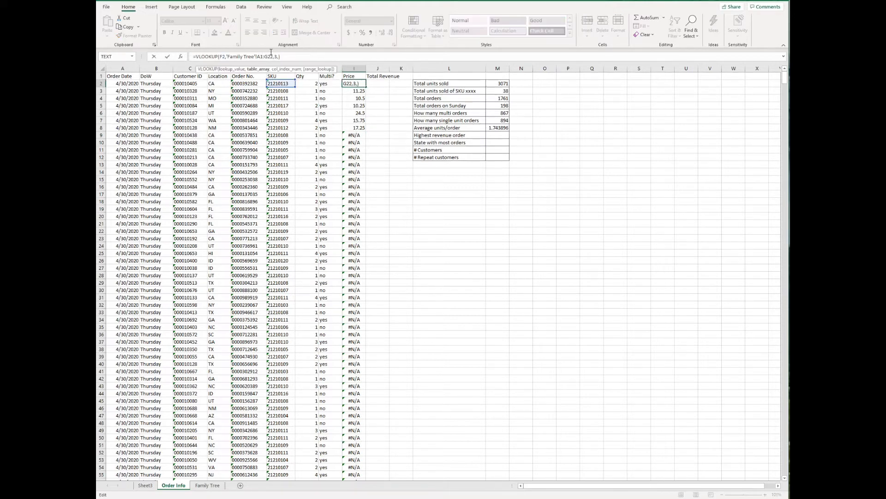
key(F4)
click(273, 57)
key(F4)
key(Return)
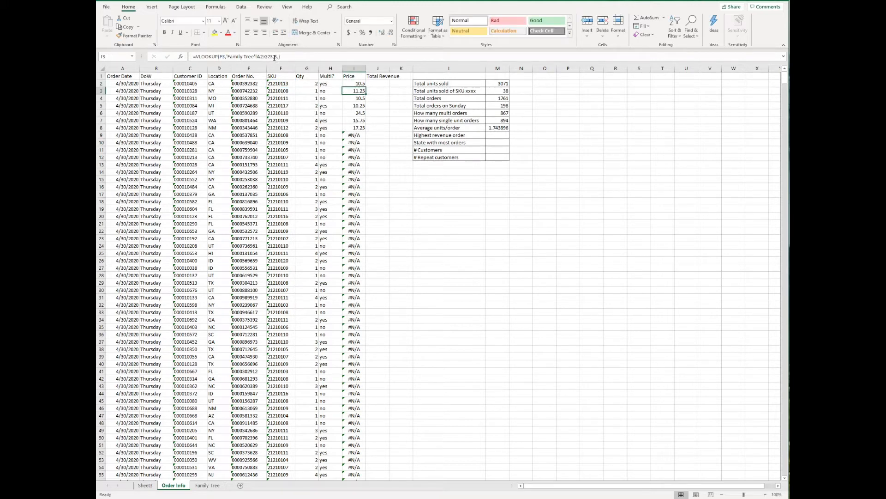
click(353, 84)
double_click(366, 87)
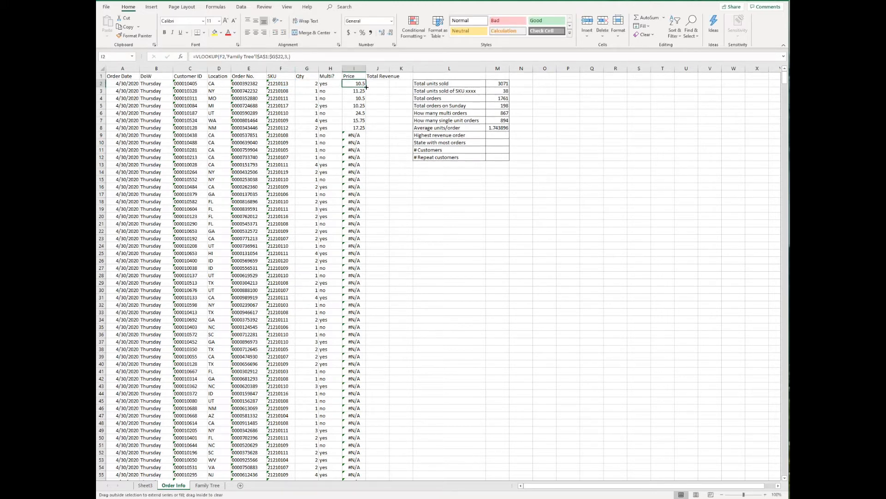
click(363, 100)
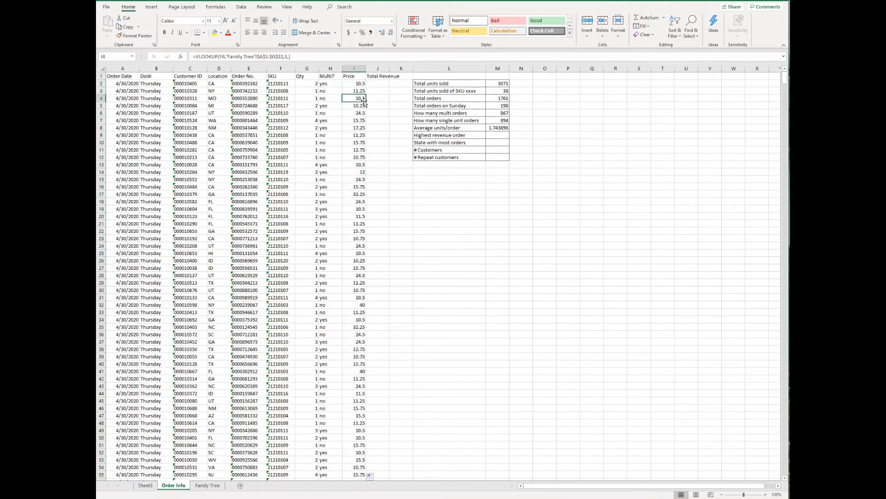
key(Down)
key(Down)
key(Down)
key(Down)
key(Down)
key(Up)
key(Up)
key(Up)
key(Up)
key(Up)
key(Up)
key(Up)
key(Up)
Enter =G2*I2 in J2 and fill it down every order row of Total Revenue
click(377, 85)
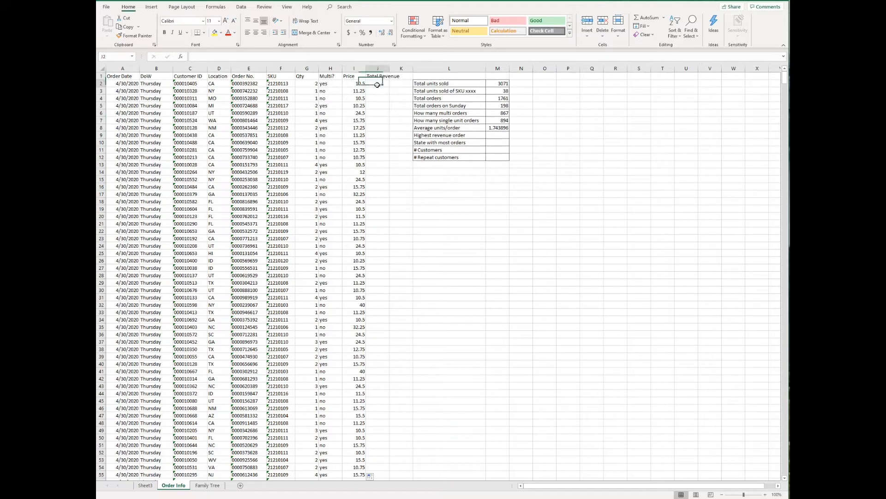
text(=)
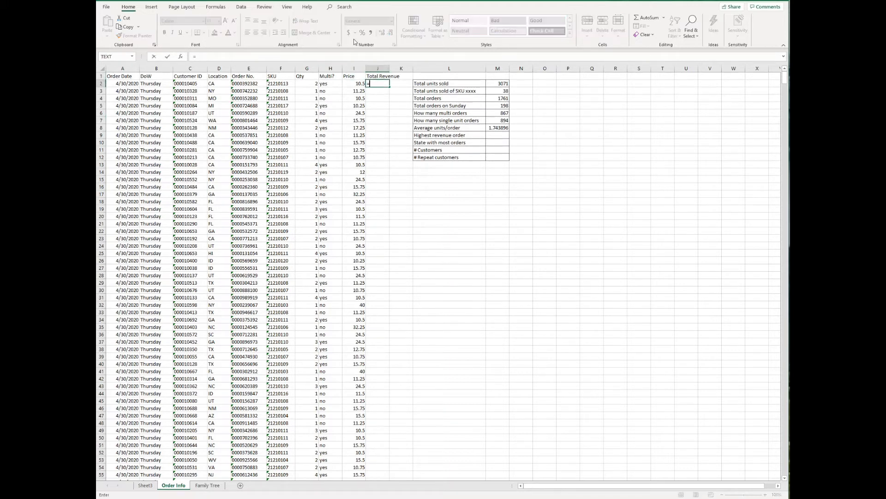
key(Left)
key(Left)
key(Left)
text(*)
key(Left)
key(ctrl+Return)
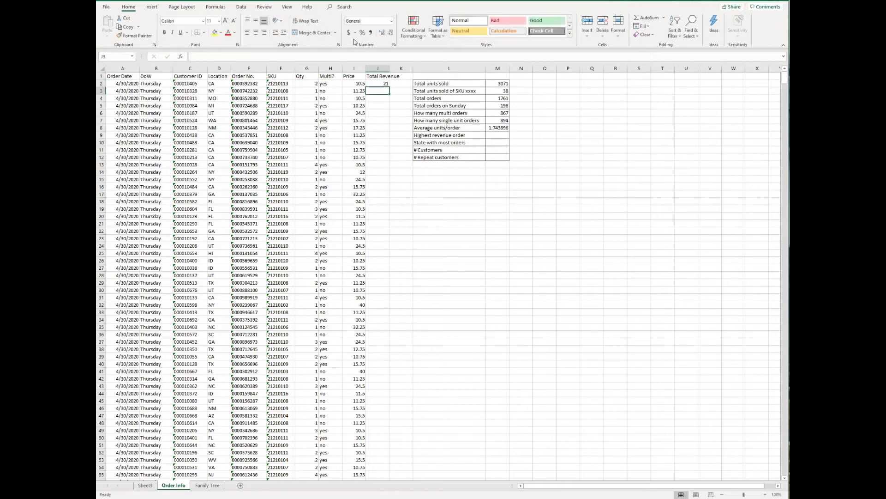
double_click(389, 87)
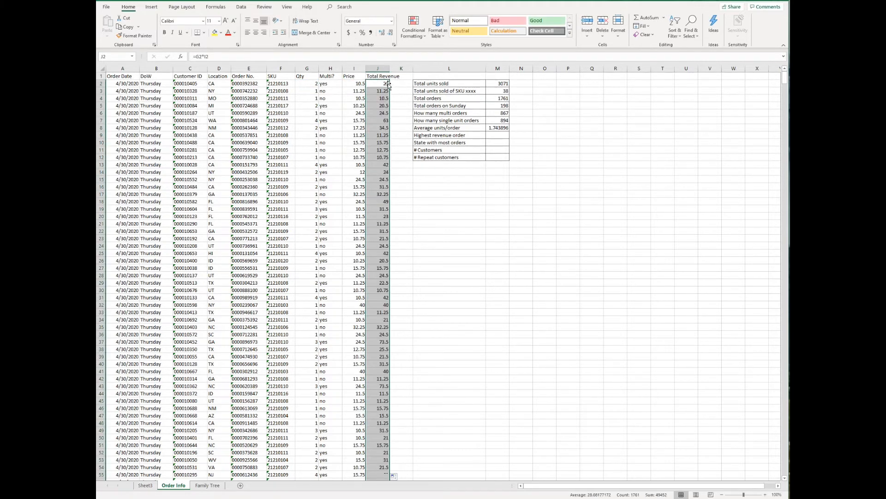
click(377, 76)
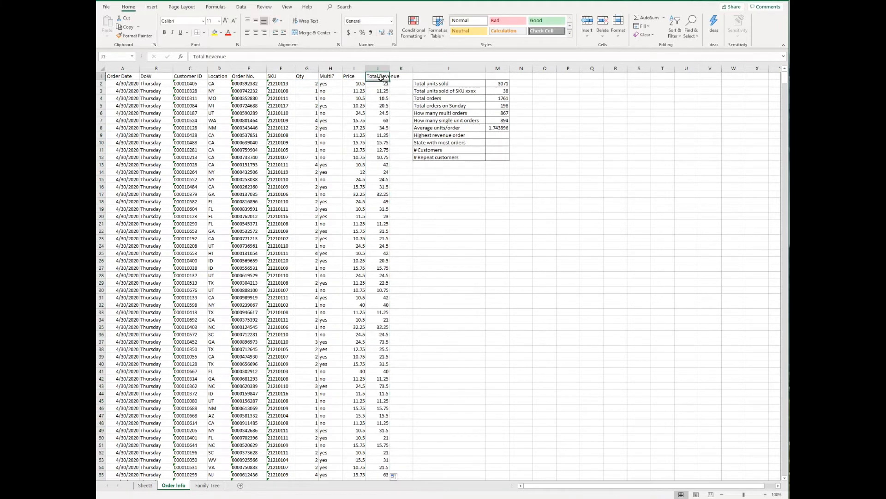
click(496, 135)
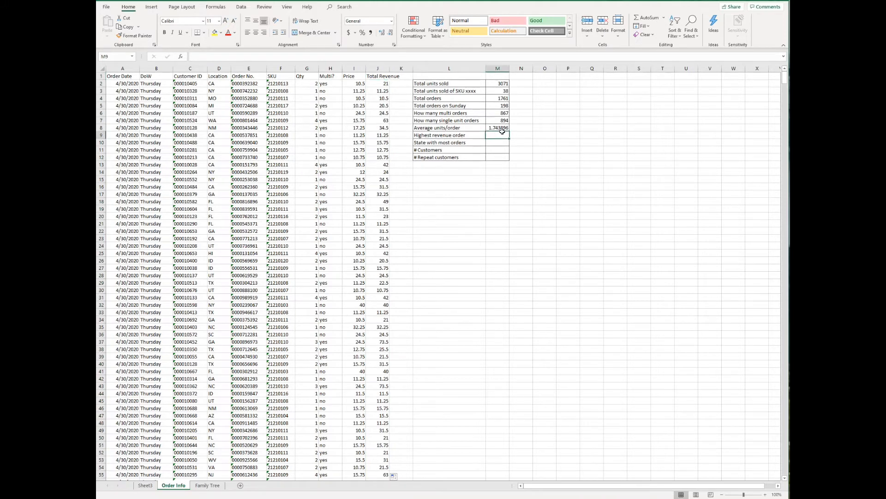
Enter =MAX(J2:J1762) in M9 so Highest revenue order shows 98
text(=MAX()
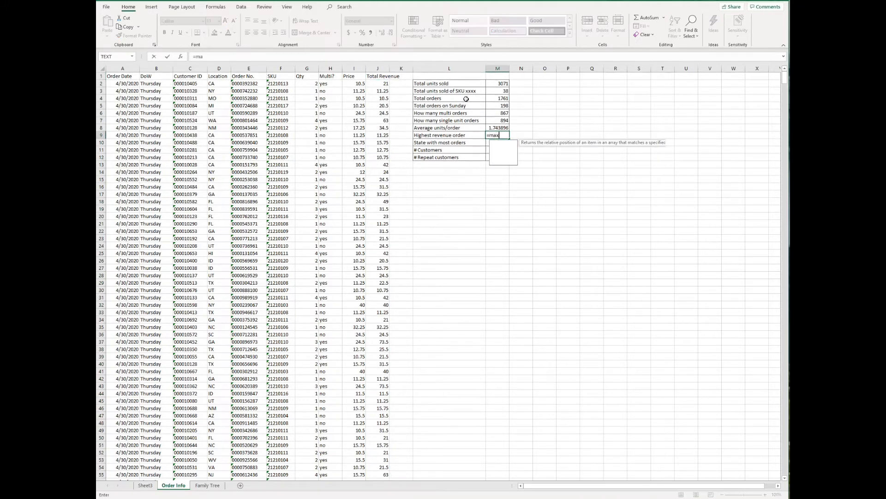
key(Left)
key(Left)
key(Left)
key(Up)
key(Up)
key(Up)
key(Up)
key(Up)
key(Up)
key(Up)
key(Up)
key(Down)
key(ctrl+shift+Down)
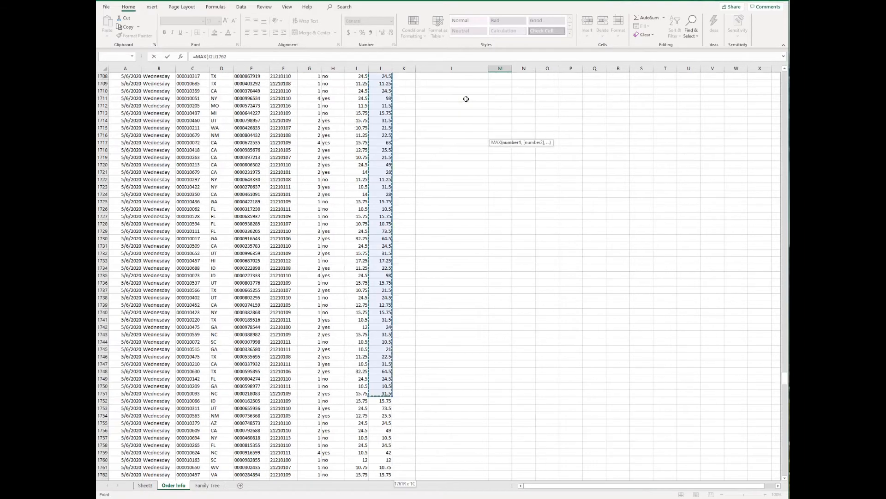
key(ctrl+Return)
key(ctrl+Up)
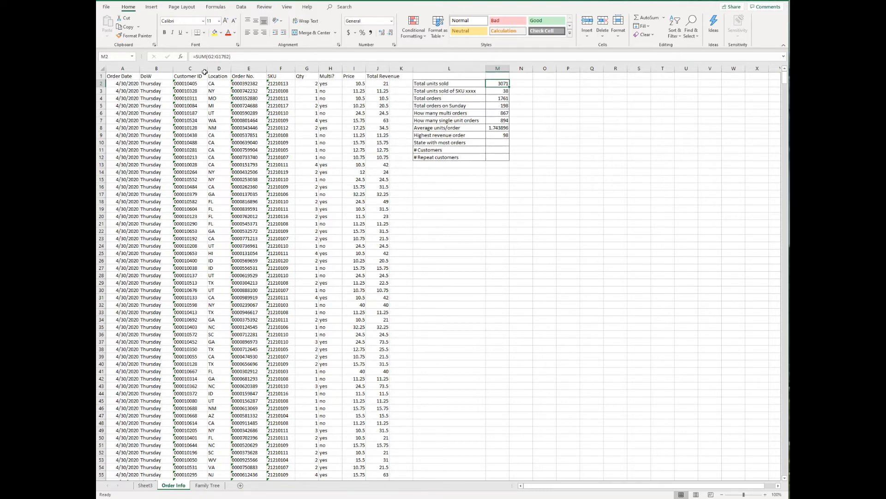
click(124, 76)
click(150, 7)
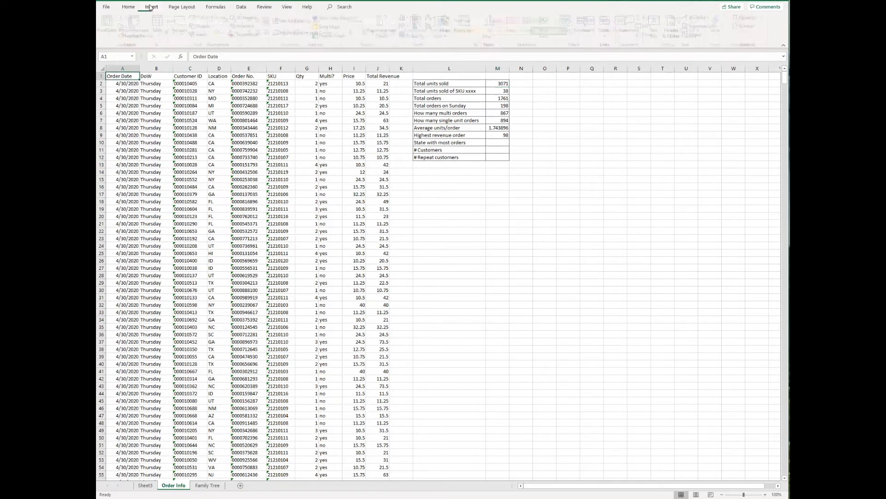
Insert a PivotTable of the A1:J1762 order data at O2 on the existing sheet
click(109, 26)
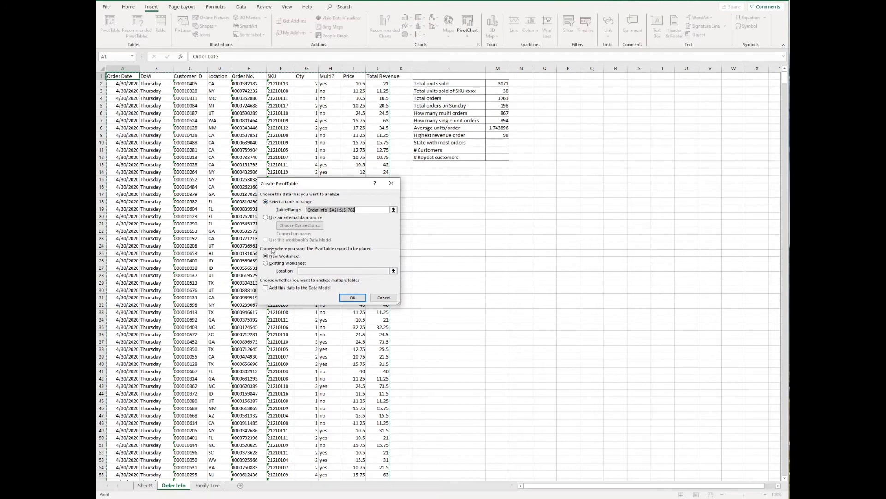
click(266, 263)
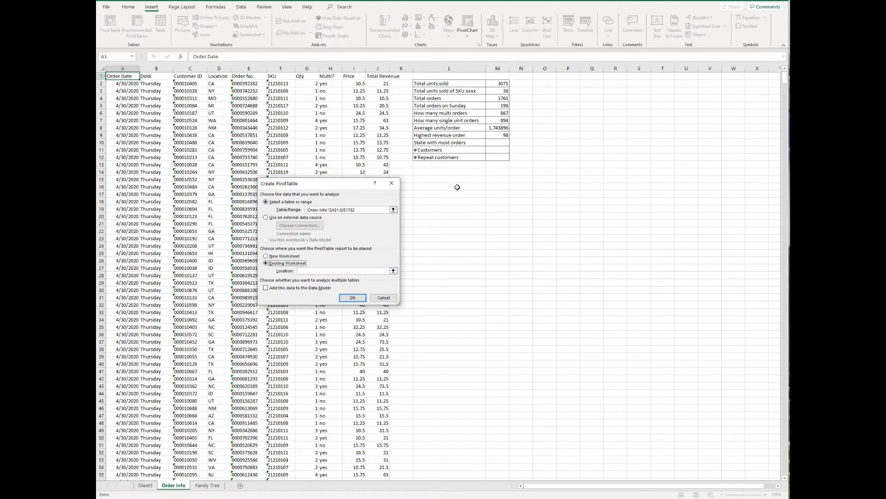
click(543, 83)
click(351, 298)
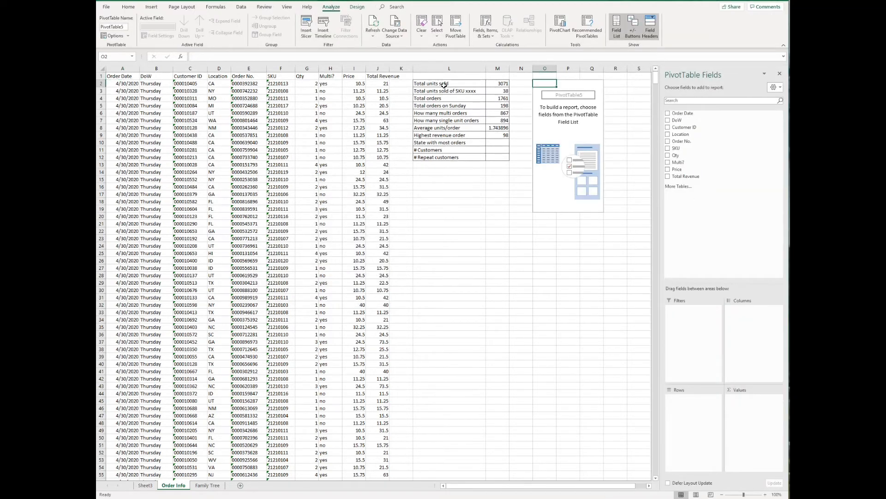
Sum Qty in the pivot, filter SKU to 21210113 to see 38, then drop the SKU filter
drag(675, 155, 757, 411)
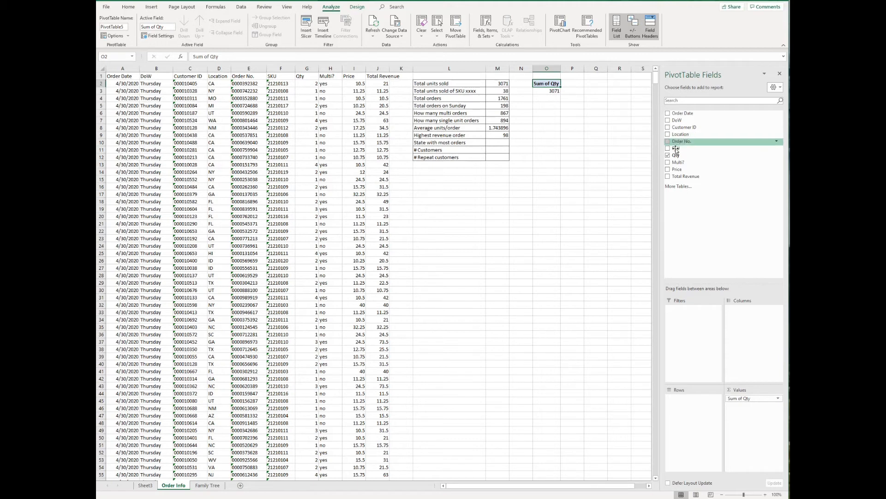
drag(675, 148, 698, 345)
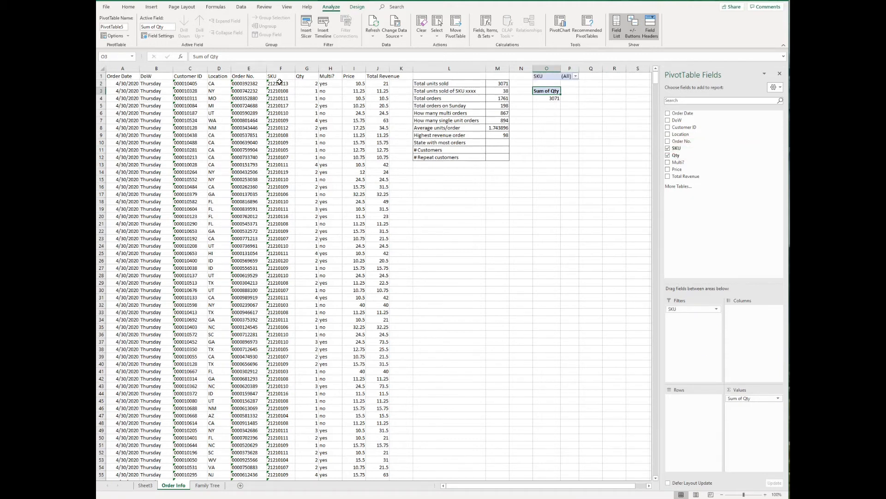
click(576, 75)
scroll(574, 132, down, 1)
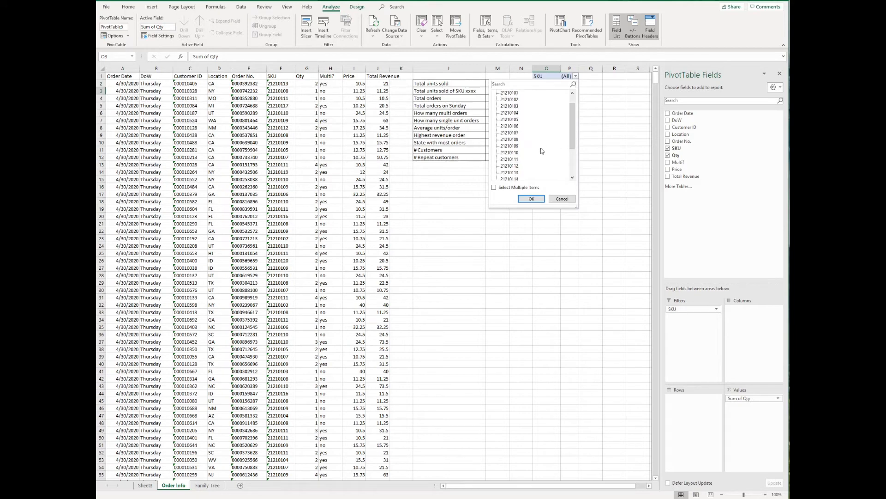
click(513, 173)
click(530, 199)
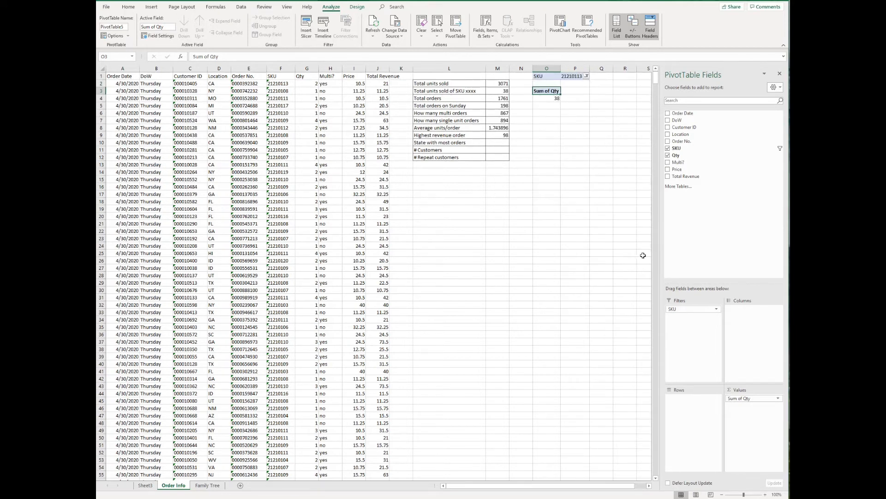
drag(693, 310, 618, 278)
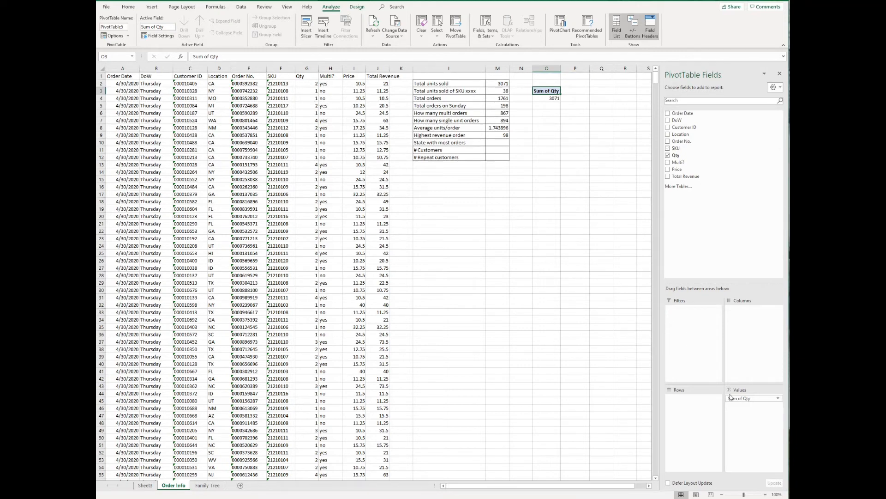
Rearrange the PivotTable to count Order No. for each Location
drag(738, 398, 489, 185)
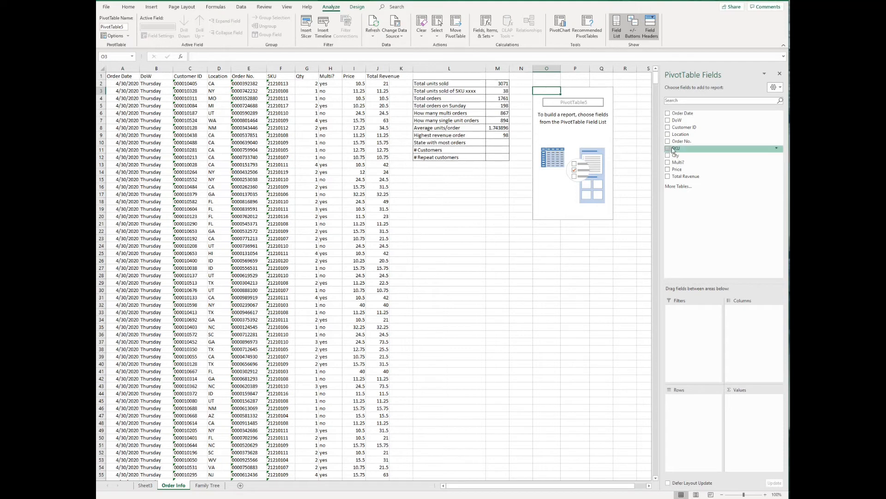
drag(679, 137, 702, 415)
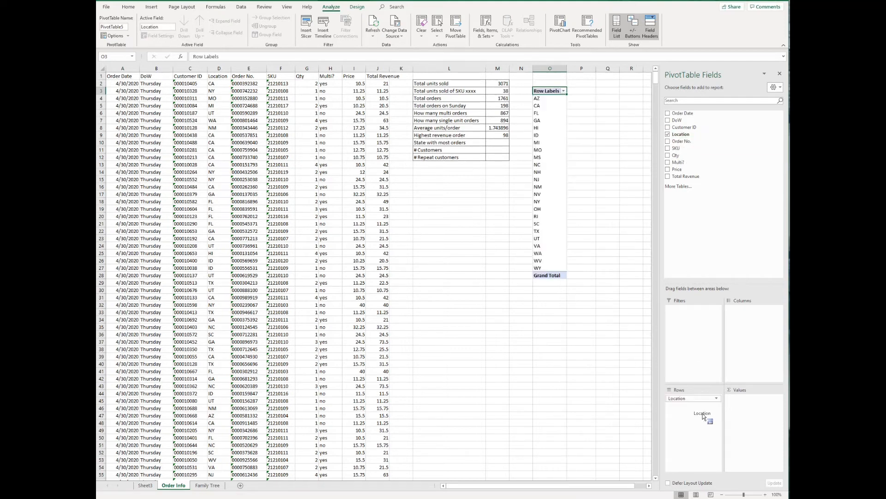
drag(681, 145, 758, 411)
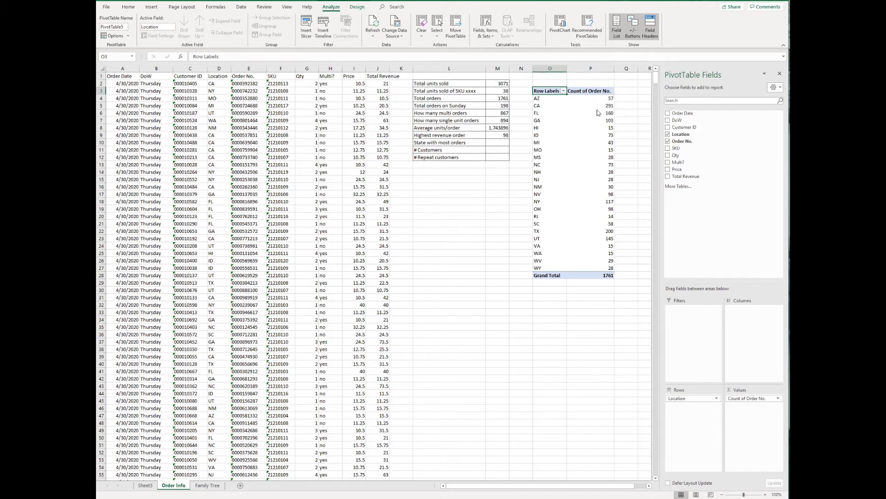
Record 291 in M10 as the State with most orders value
click(498, 143)
text(291)
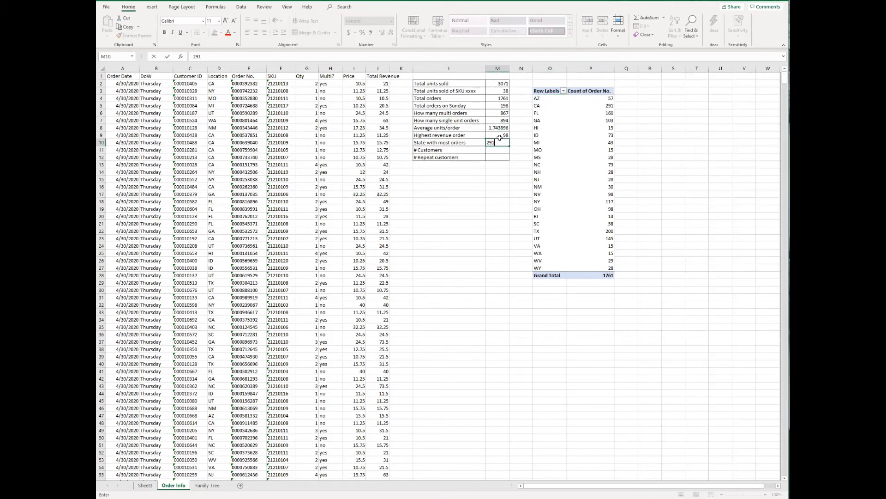
key(Return)
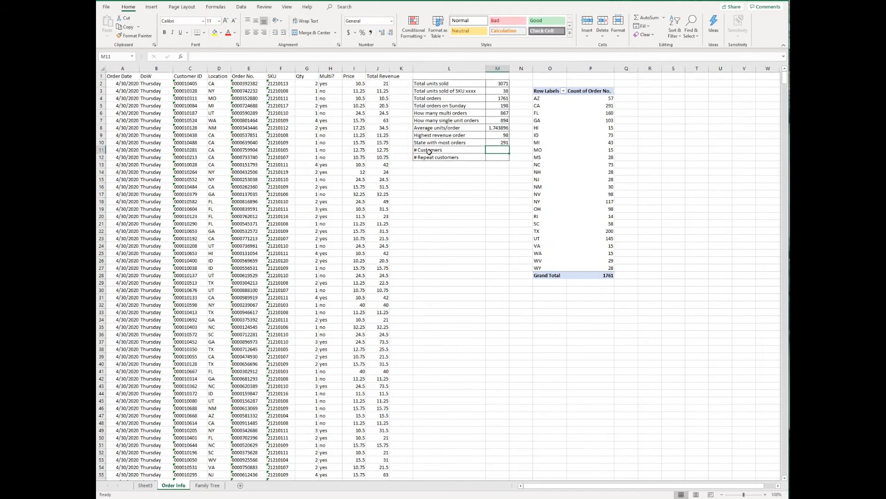
click(595, 99)
Change the PivotTable to list every Customer ID and select the list to count them
drag(694, 401, 623, 388)
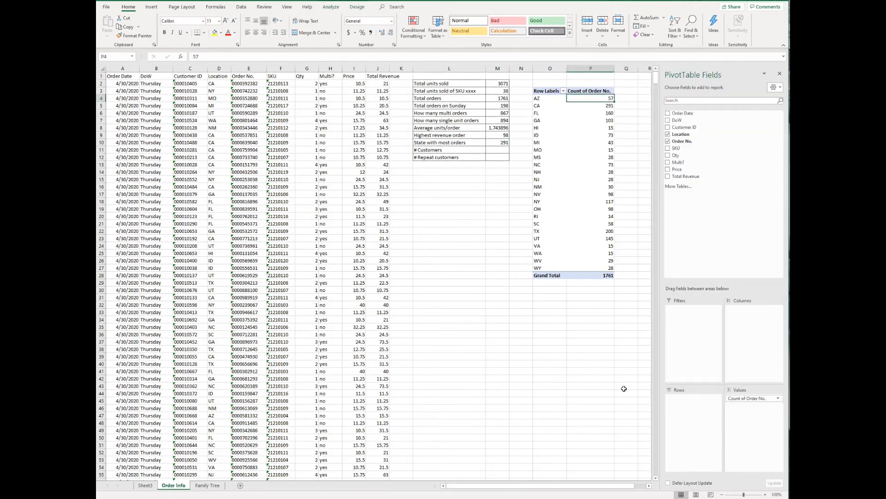
drag(734, 396, 616, 390)
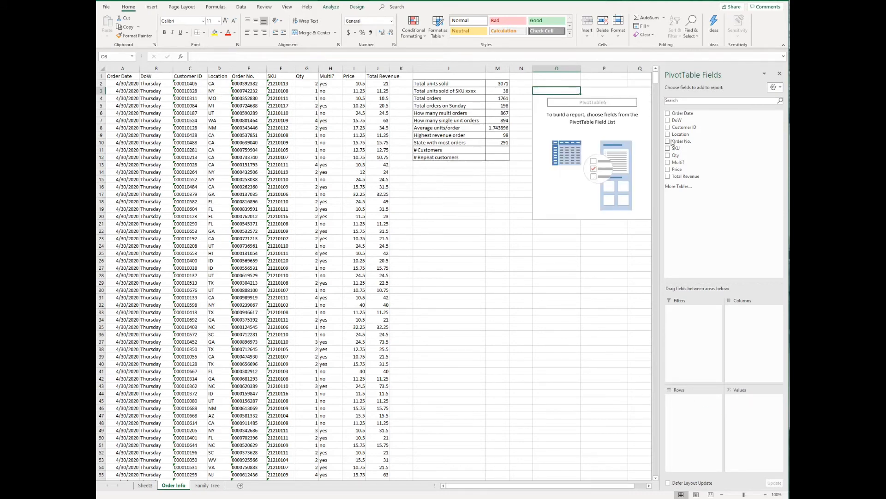
drag(688, 129, 685, 386)
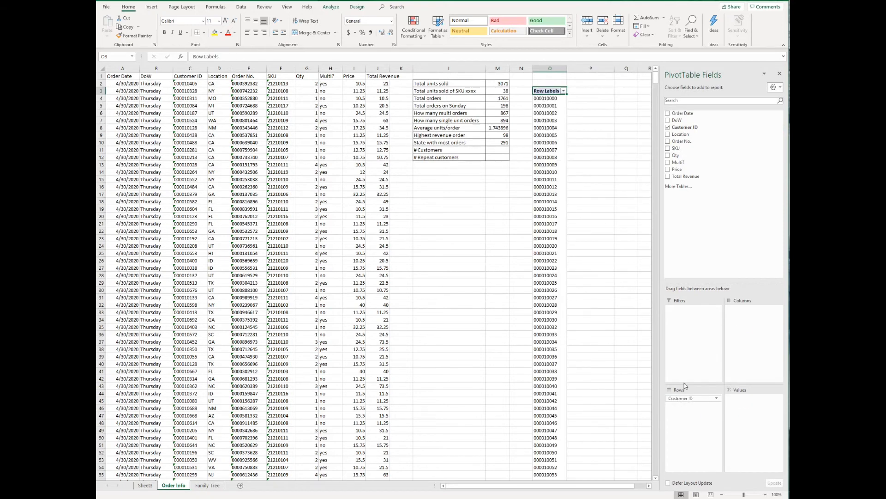
click(557, 98)
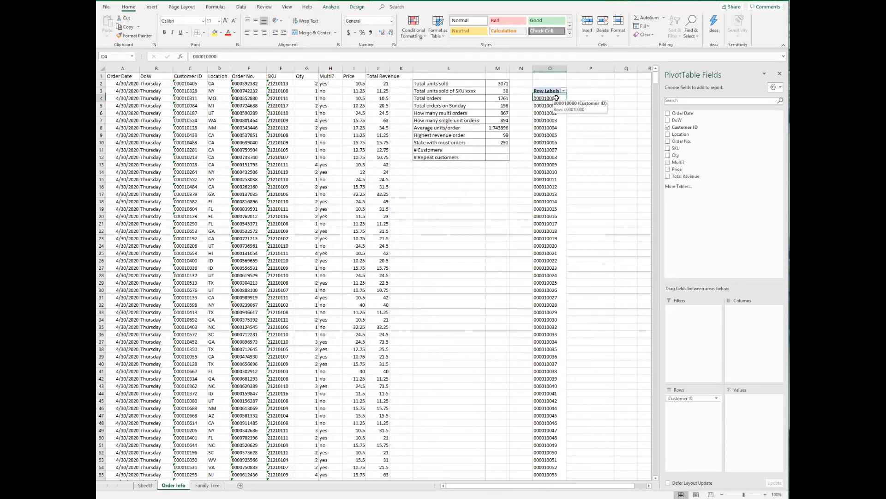
key(ctrl+shift+Down)
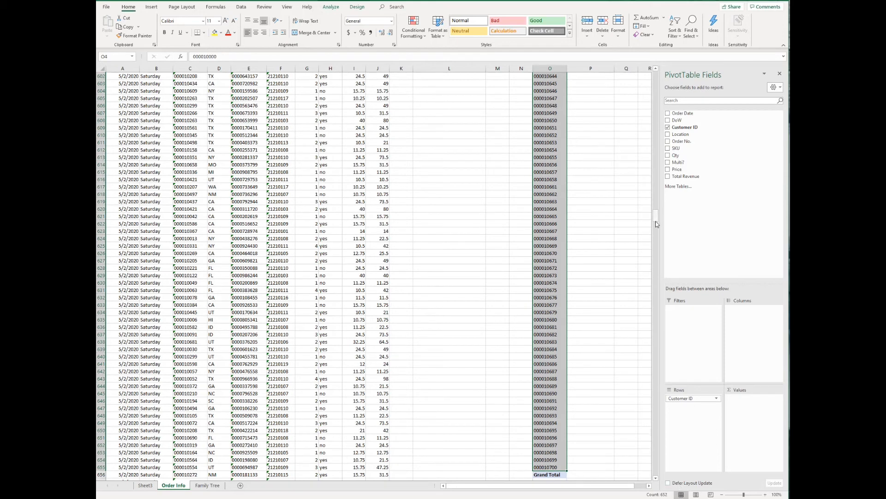
click(517, 194)
key(ctrl+Up)
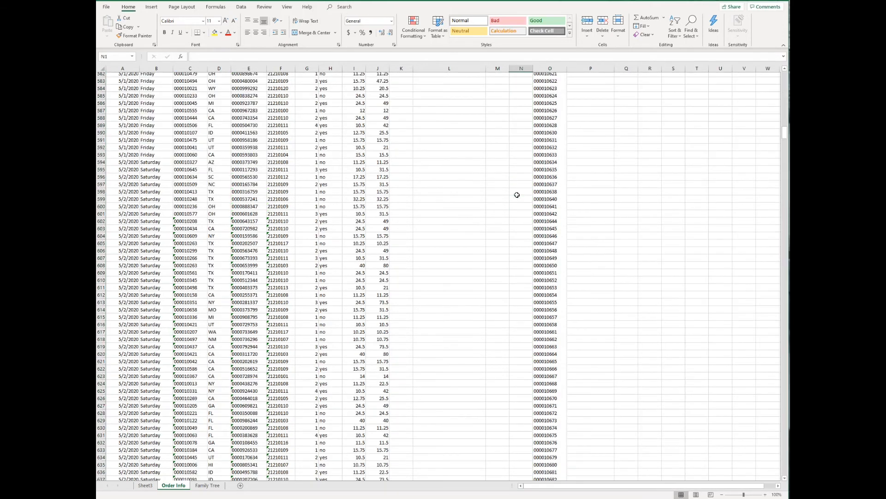
Enter 652 in M11 as the # Customers value
click(503, 149)
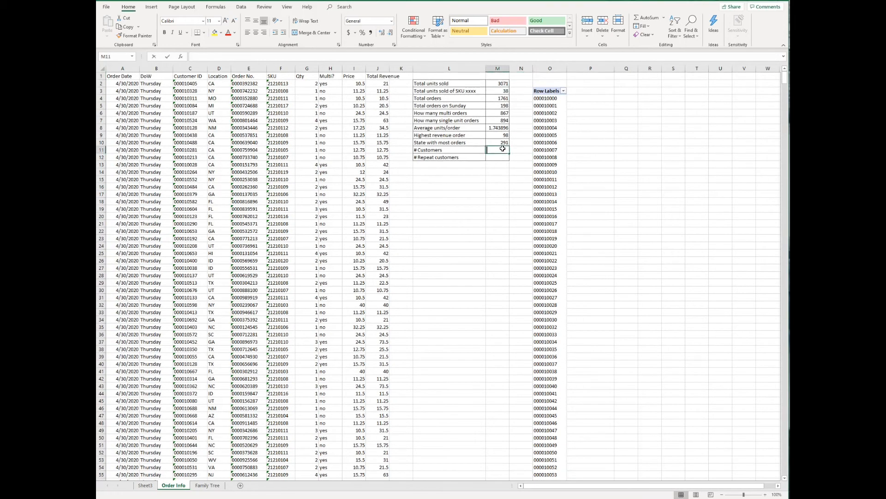
text(652)
key(Return)
click(550, 91)
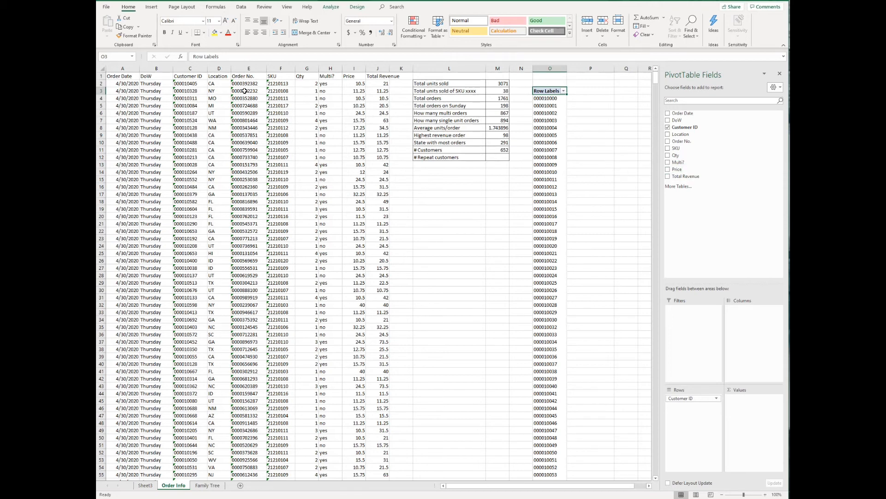
Add a count of Order No. per customer and paste that list into columns R and S
drag(682, 141, 755, 405)
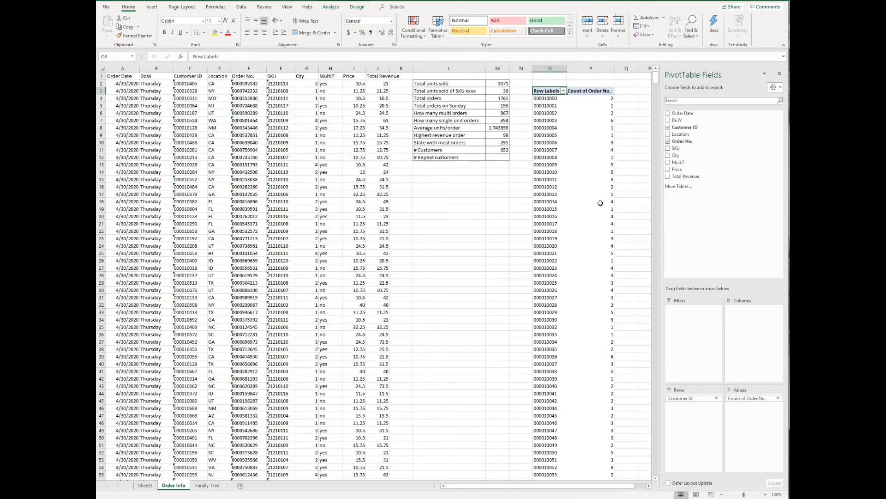
click(555, 95)
click(552, 98)
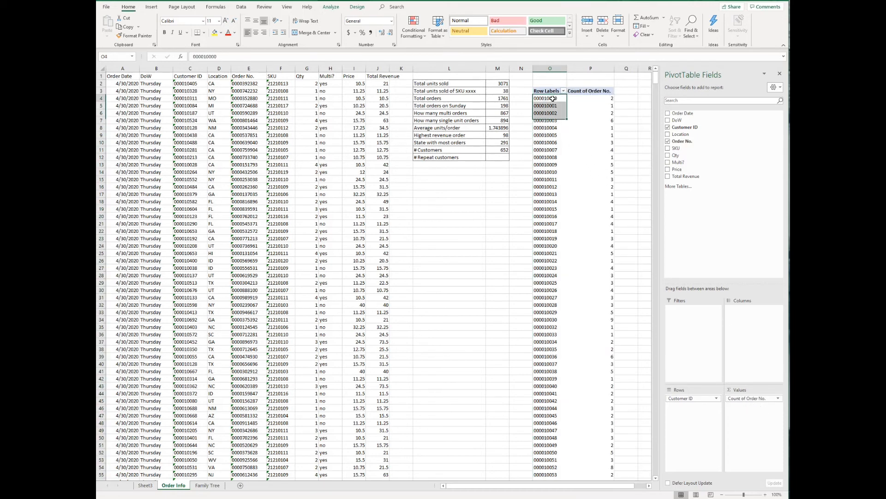
key(ctrl+shift+Down)
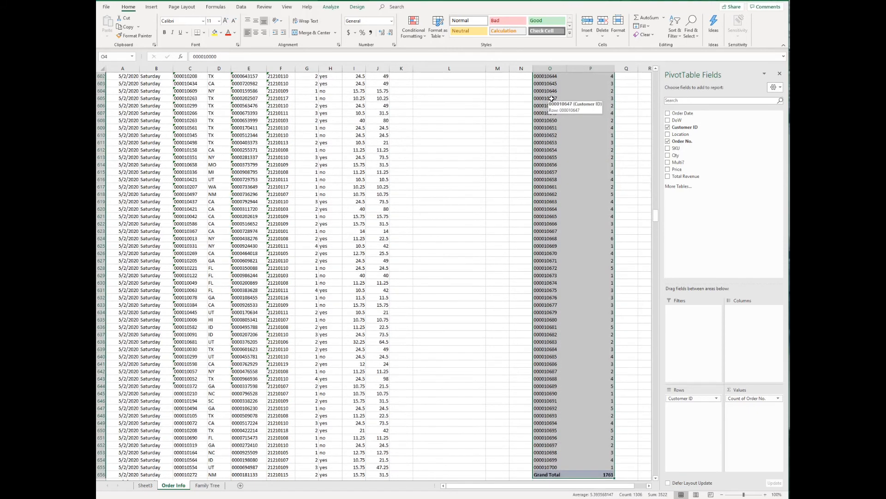
key(shift+Up)
key(ctrl+c)
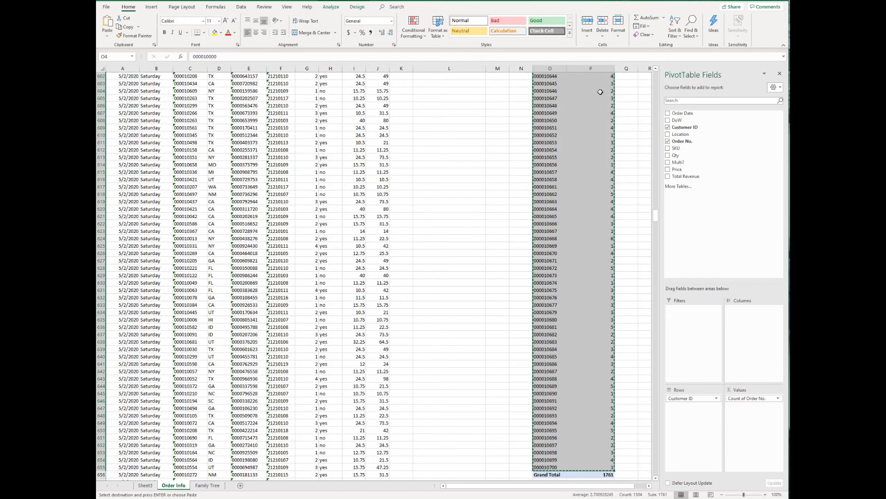
key(Right)
key(Right)
key(Right)
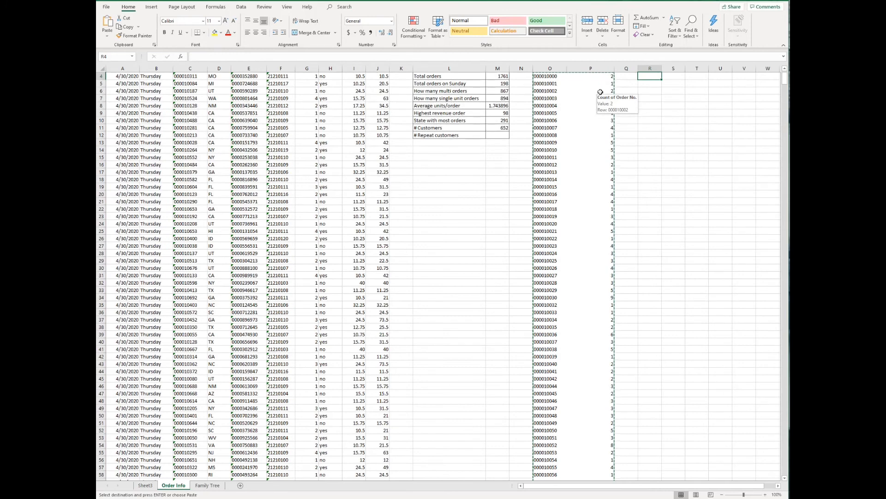
key(ctrl+v)
scroll(628, 104, up, 1)
scroll(627, 104, up, 1)
Head the pasted columns 'Customer' in R3 and '# Orders' in S3
click(652, 91)
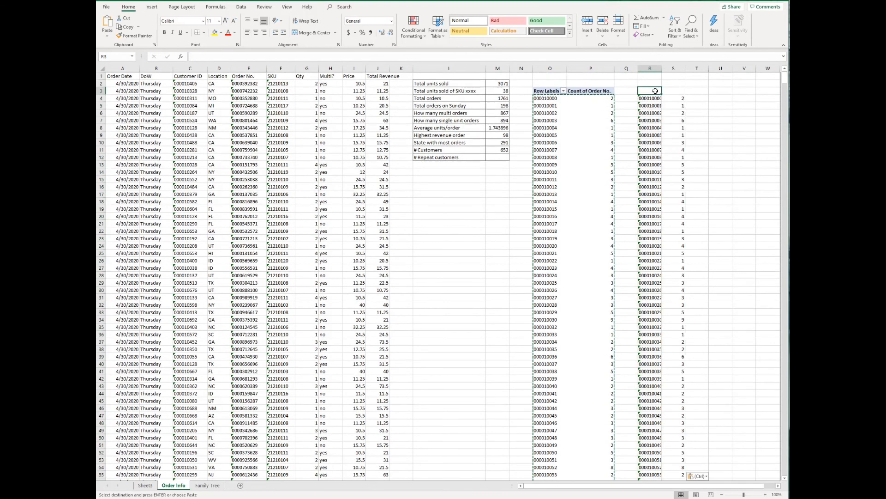
text(Customer)
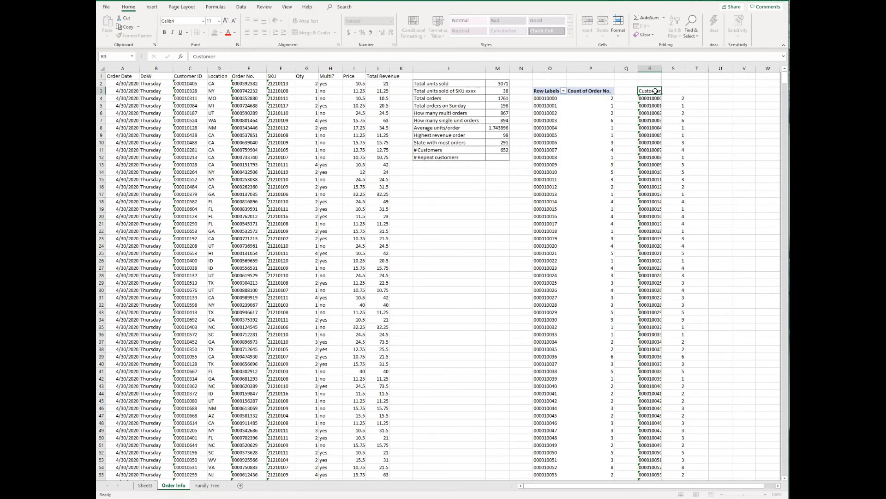
key(Tab)
text(# O)
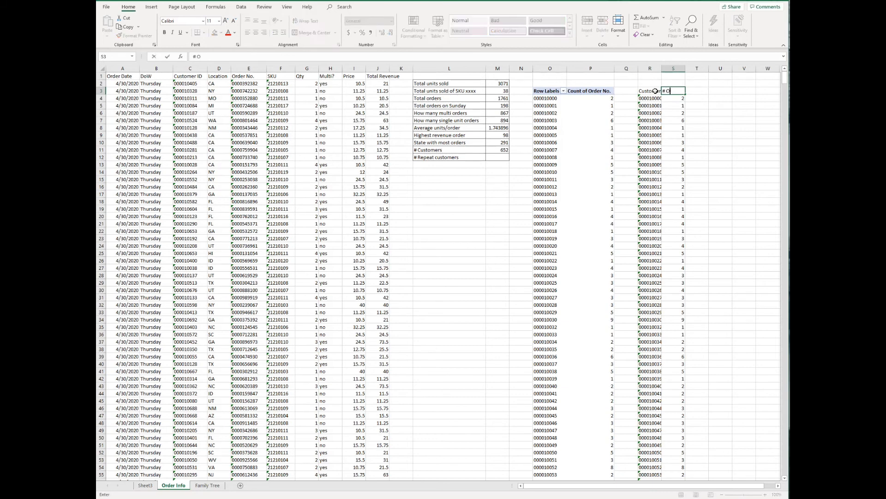
text(rders)
key(Return)
click(653, 90)
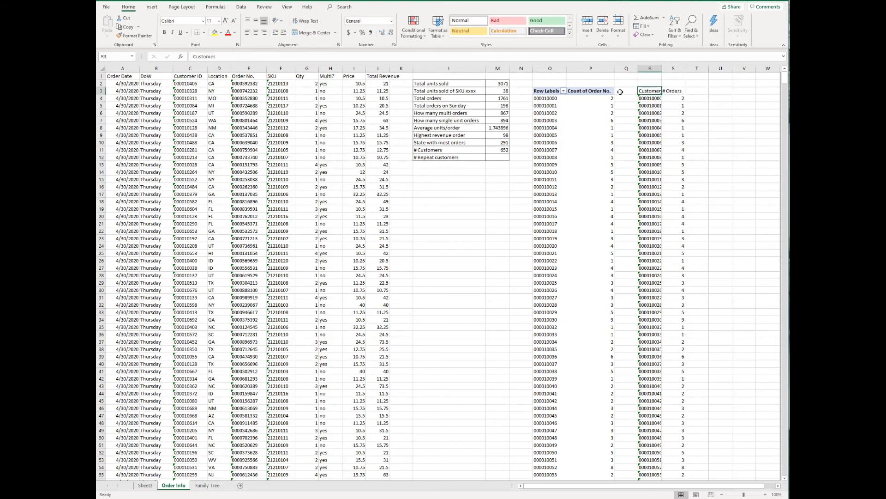
click(242, 7)
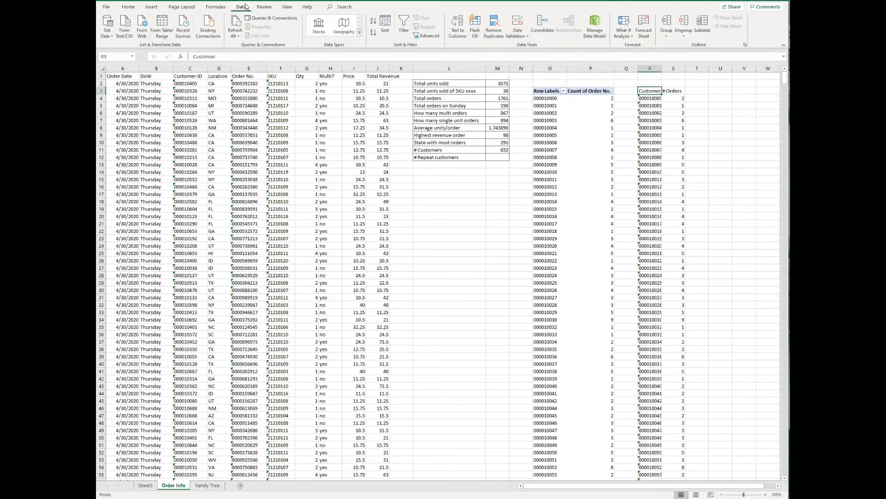
click(404, 26)
click(683, 92)
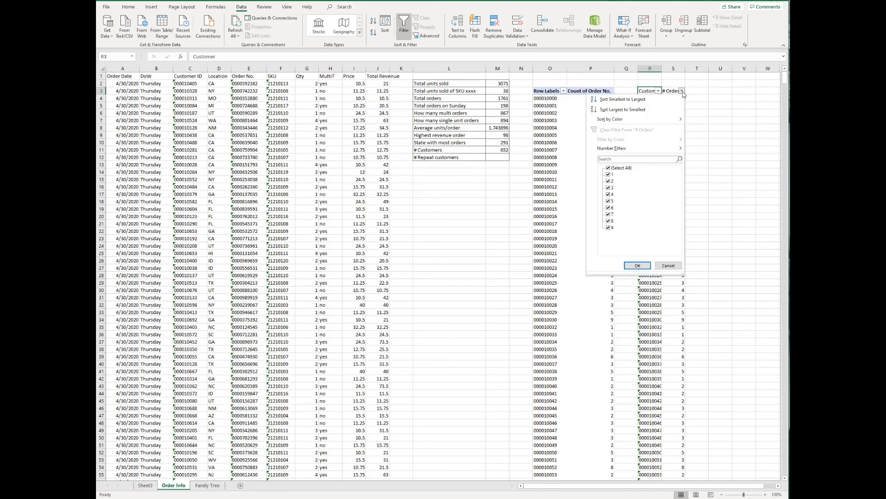
click(608, 174)
click(637, 265)
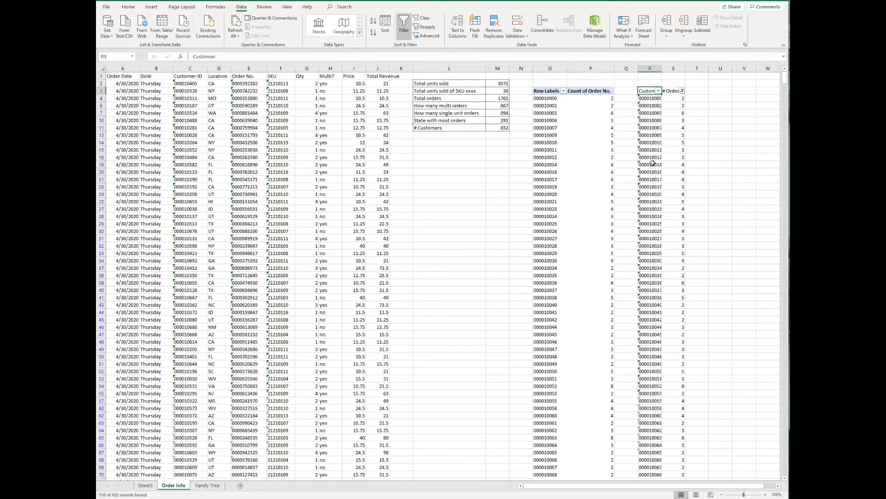
click(650, 98)
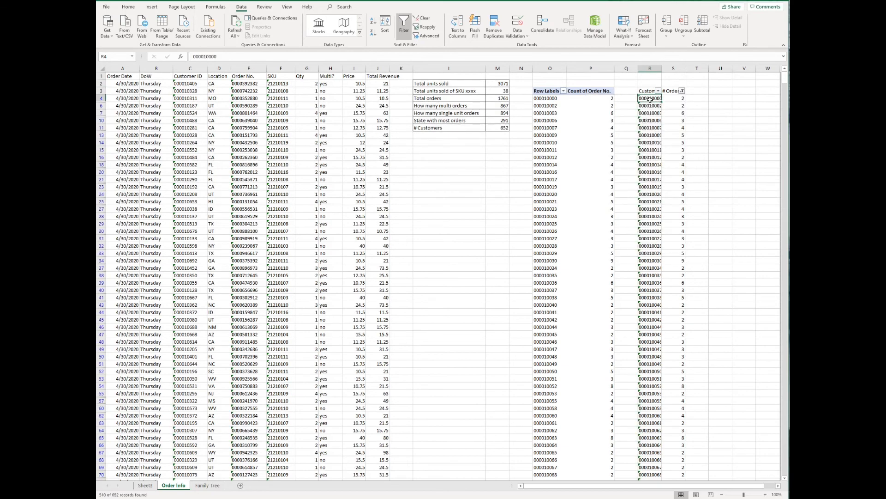
key(ctrl+shift+Down)
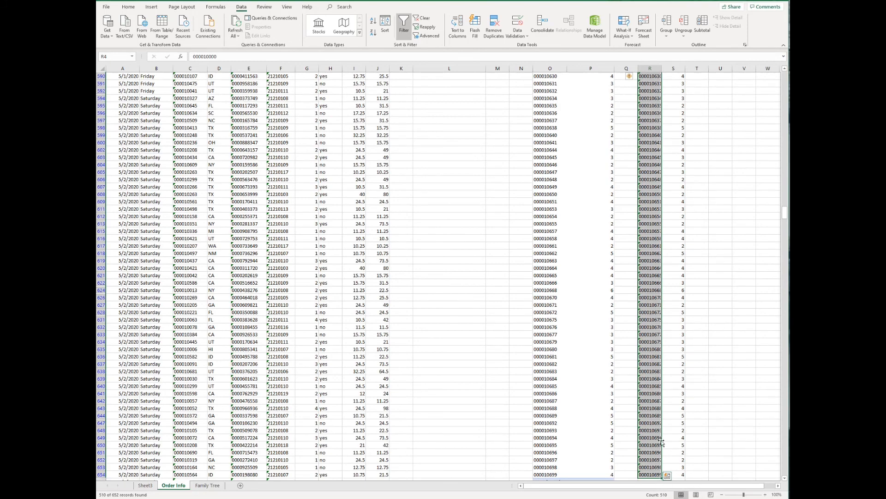
click(655, 397)
key(ctrl+Up)
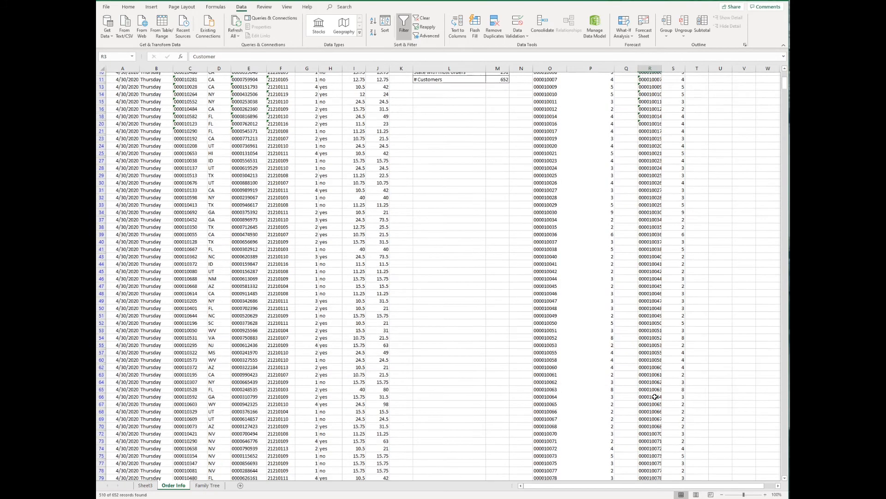
key(ctrl+Up)
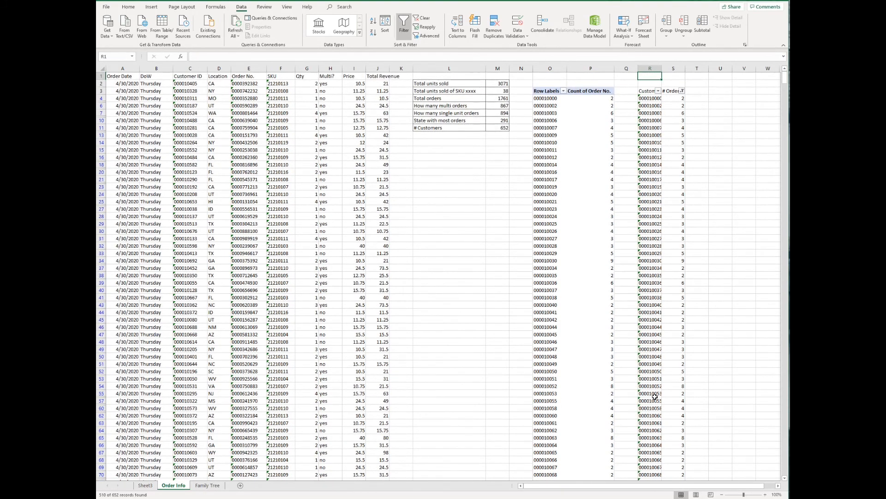
key(ctrl+shift+l)
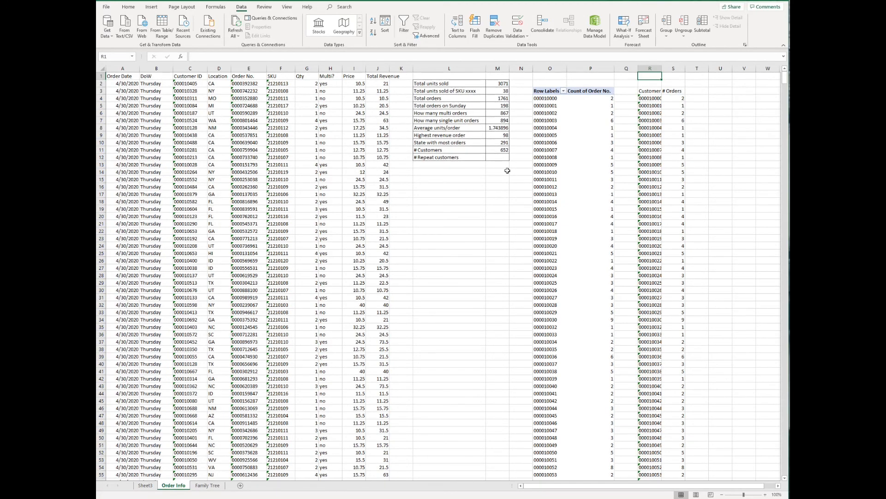
Enter 510 in M12 for # Repeat customers and review the L2:M12 summary table
click(499, 159)
text(510)
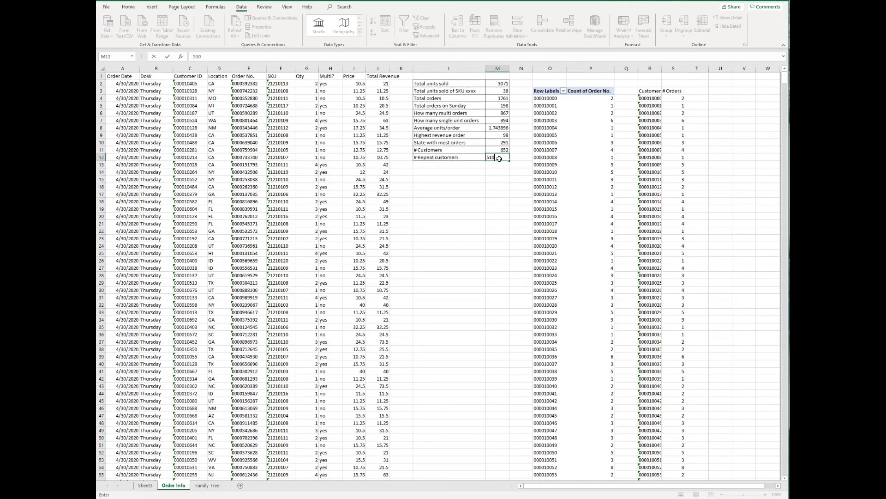
key(Return)
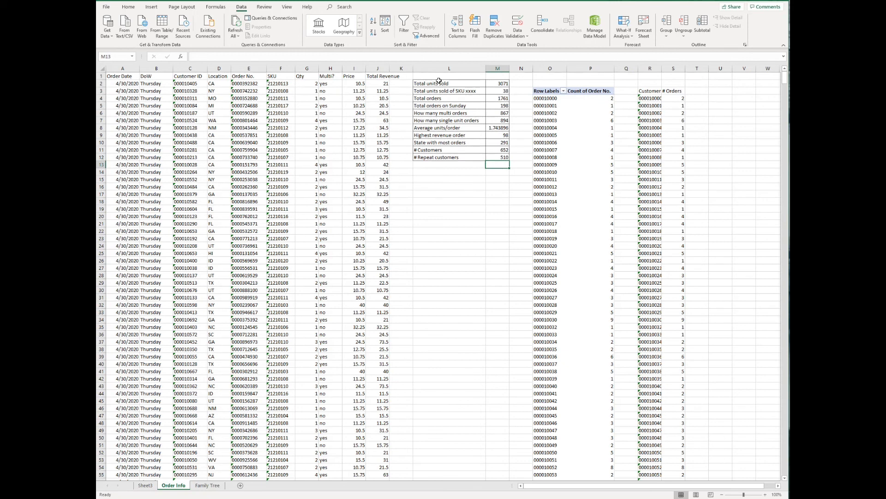
drag(439, 83, 514, 157)
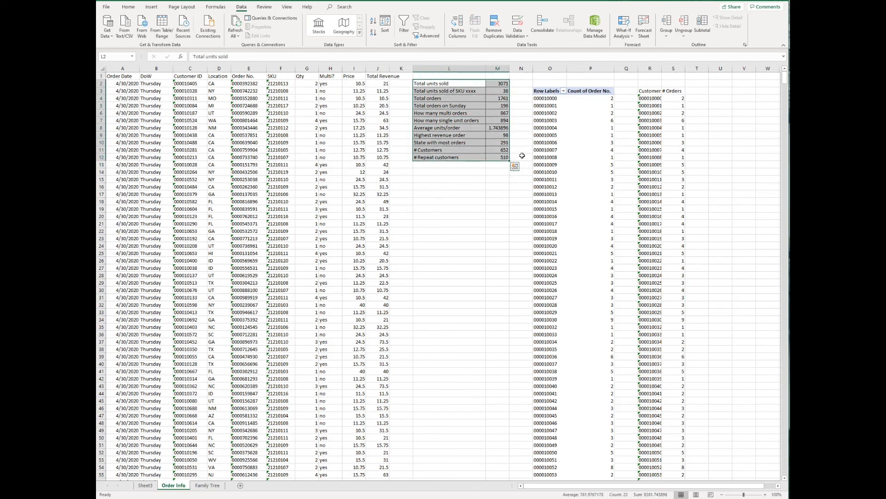
click(522, 157)
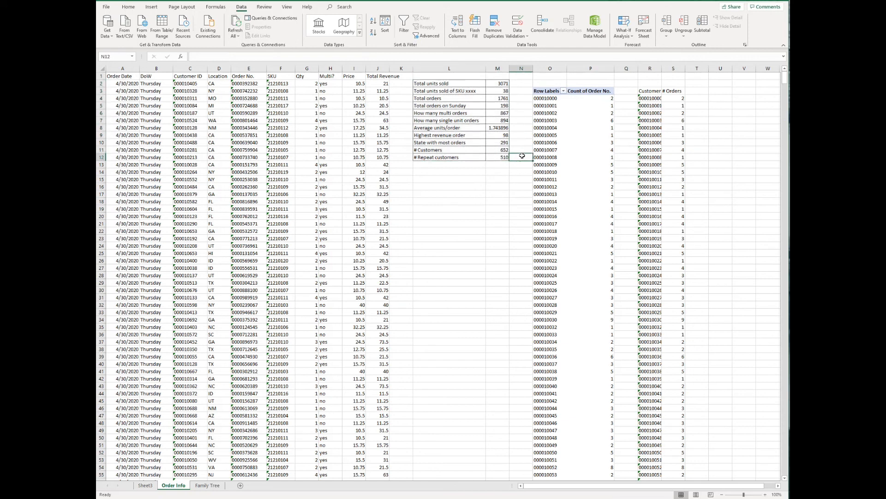